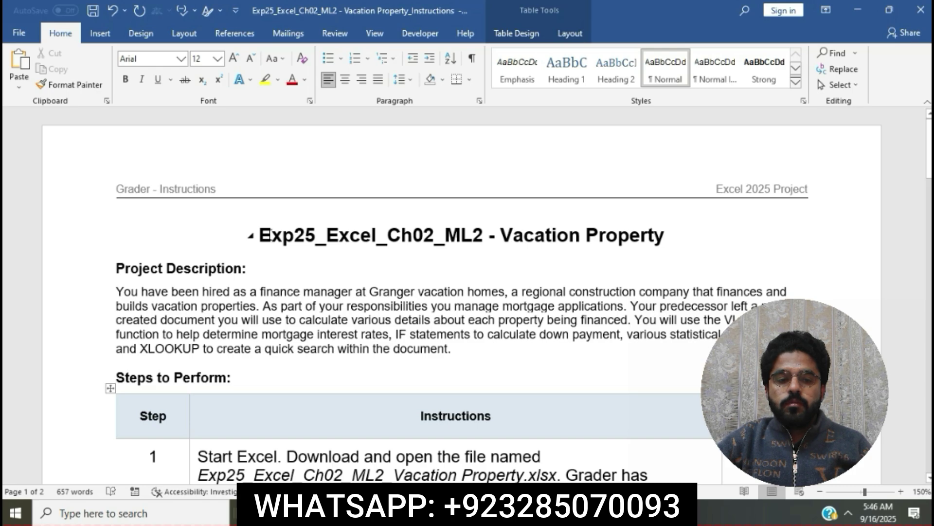
- Highlight the document title "Exp25_Excel_Ch02_ML2 - Vacation Property" in yellow
drag(263, 234, 654, 245)
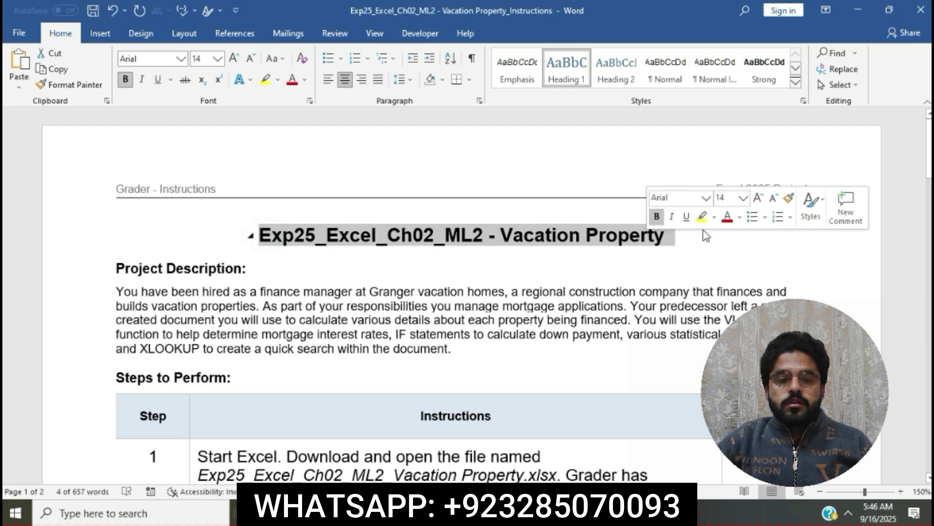
click(701, 217)
click(665, 235)
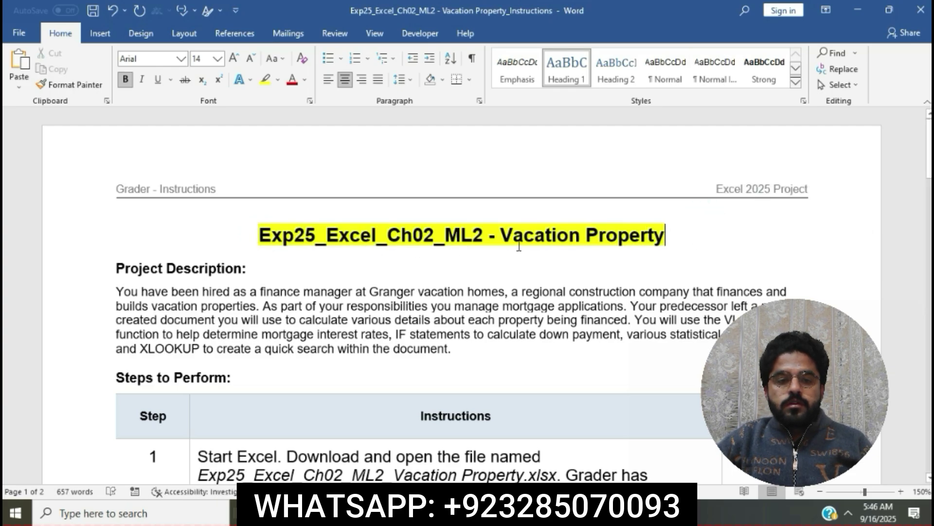
- Highlight the whole instruction text of step 1 in the Steps to Perform table in yellow
scroll(280, 229, down, 5)
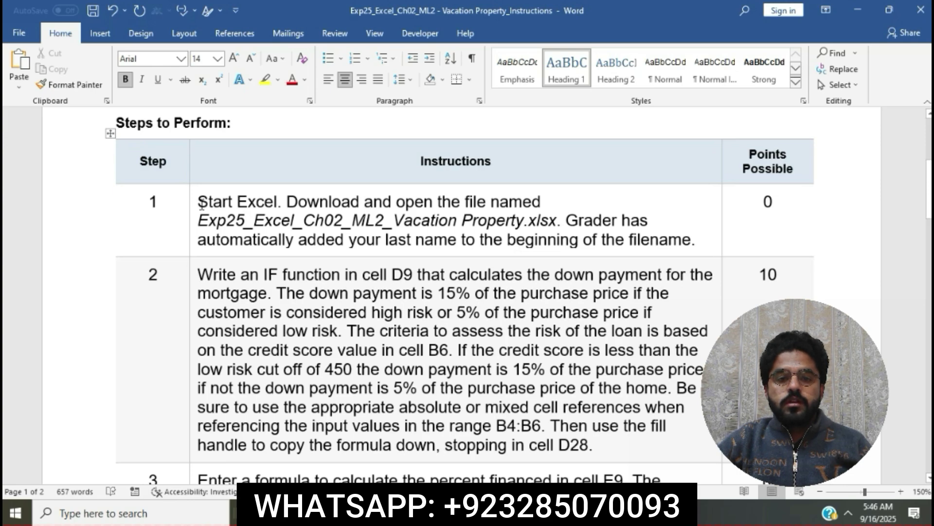
click(195, 202)
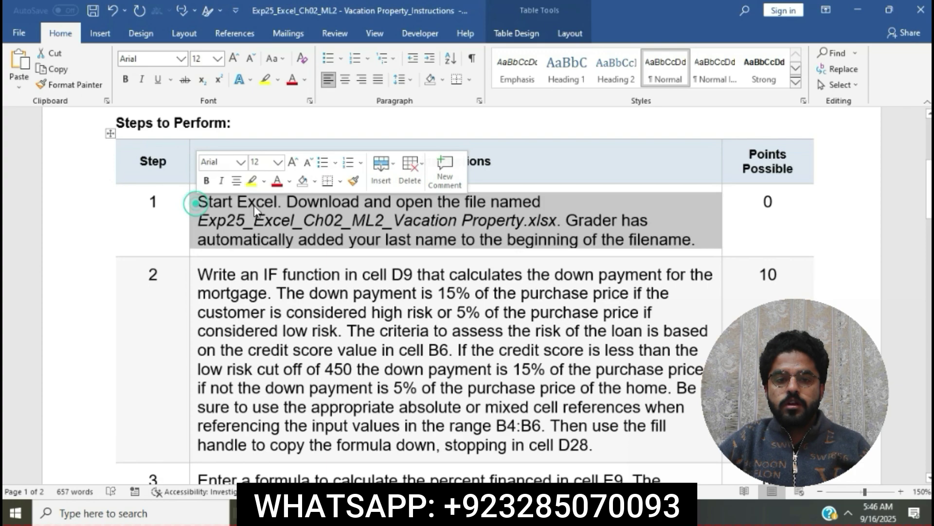
click(251, 180)
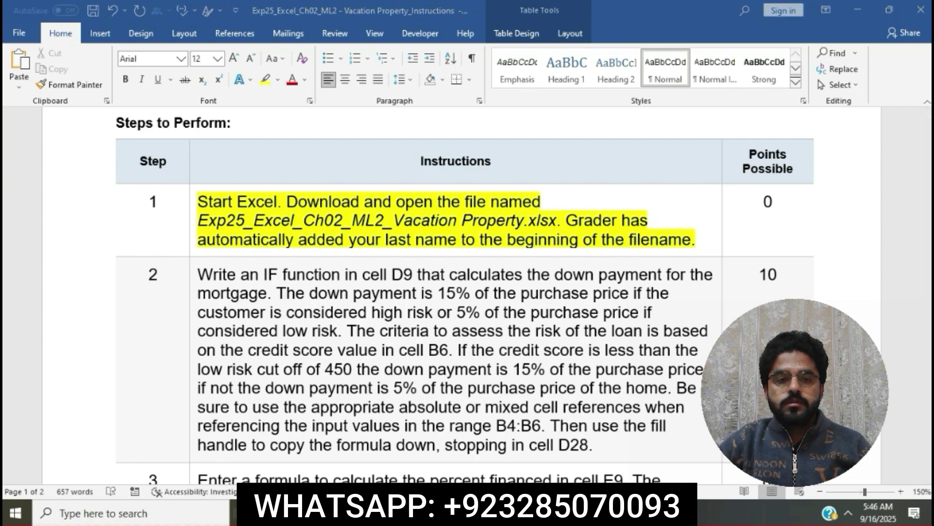
- Switch to the Excel workbook and look over the MortgageApplications sheet down to the statistics and lot lookup areas
scroll(500, 302, down, 3)
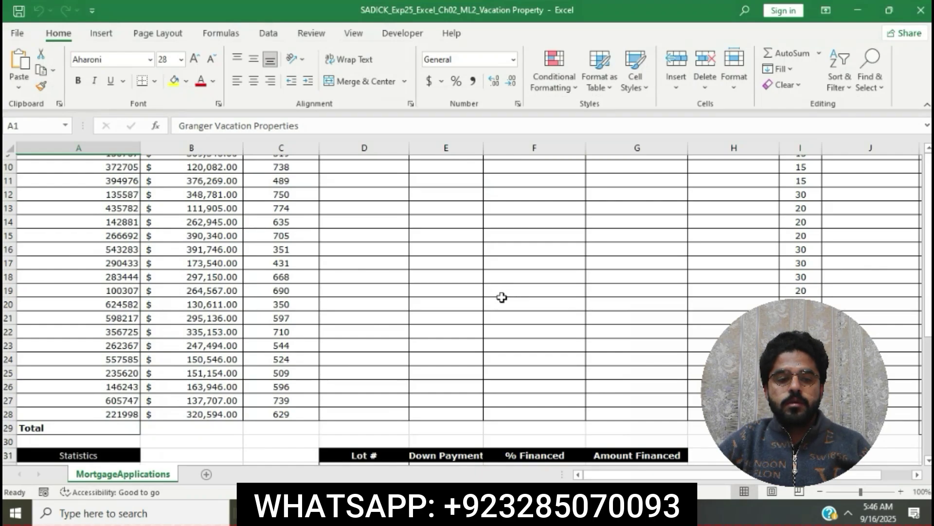
scroll(502, 296, down, 2)
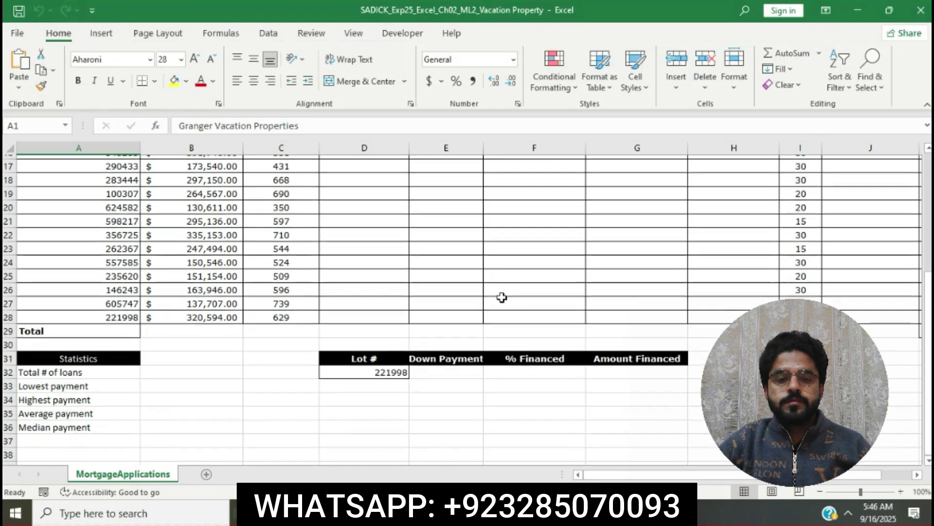
scroll(501, 297, up, 5)
scroll(500, 295, down, 1)
- Return to the Word instructions and highlight the whole step 2 text about the IF function in yellow
key(alt+Tab)
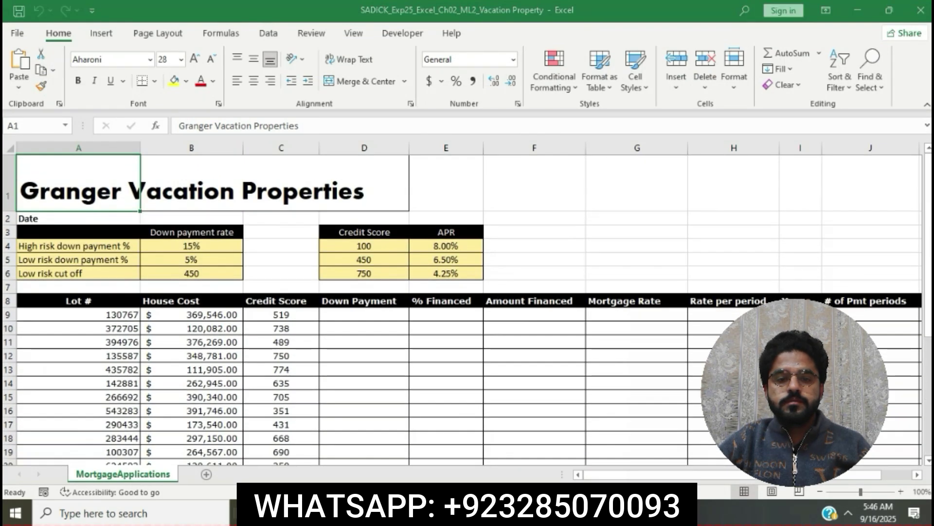
scroll(430, 257, down, 3)
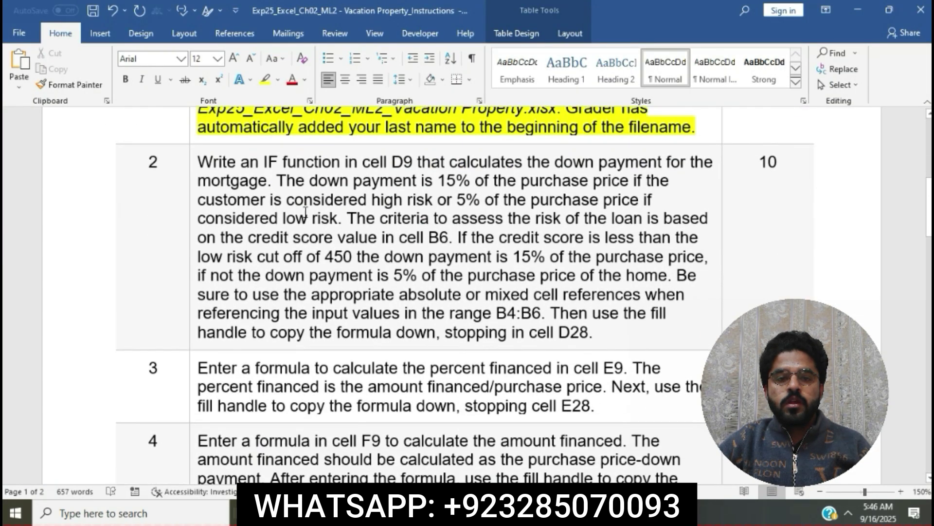
click(193, 164)
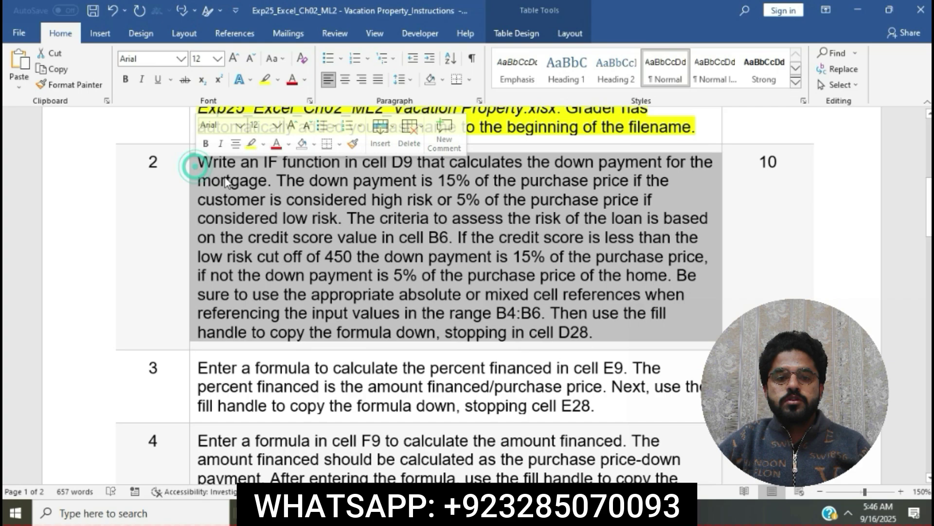
click(250, 144)
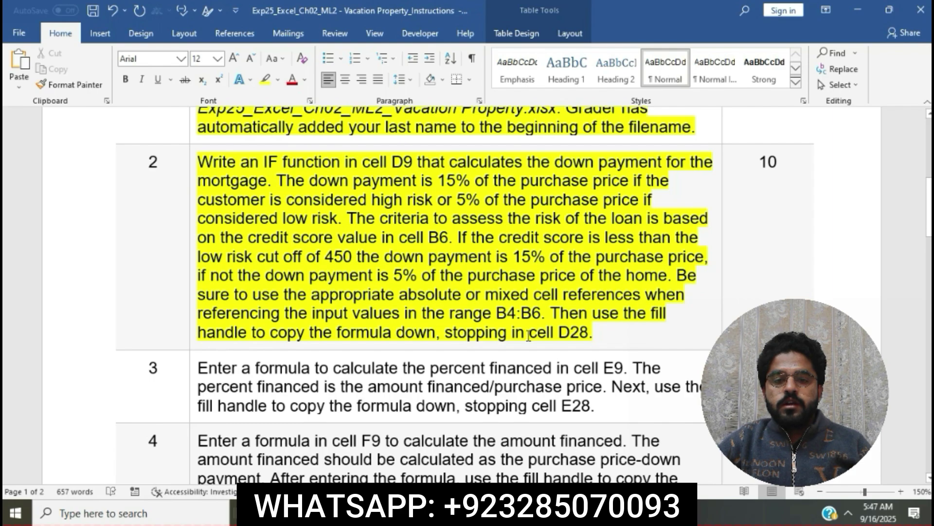
- Switch to the Excel workbook and begin a formula in the first Down Payment cell, D9
key(alt+Tab)
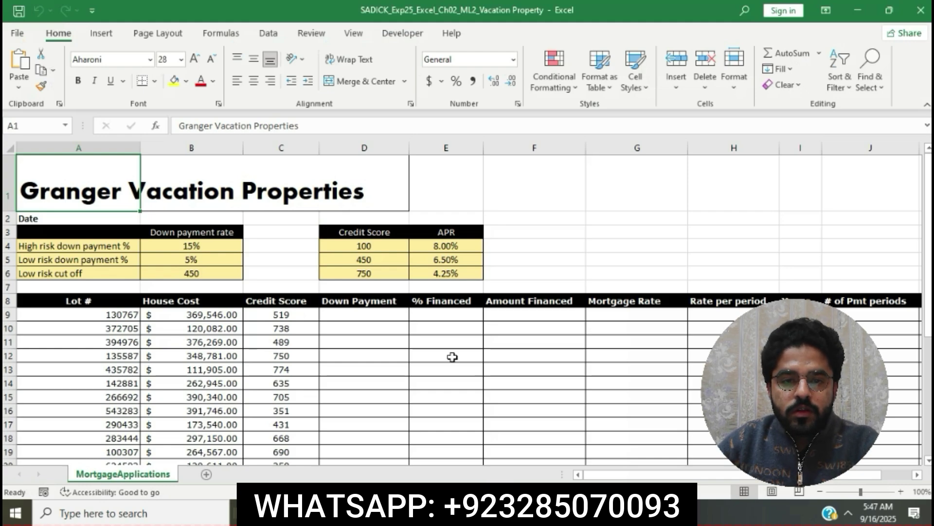
click(358, 315)
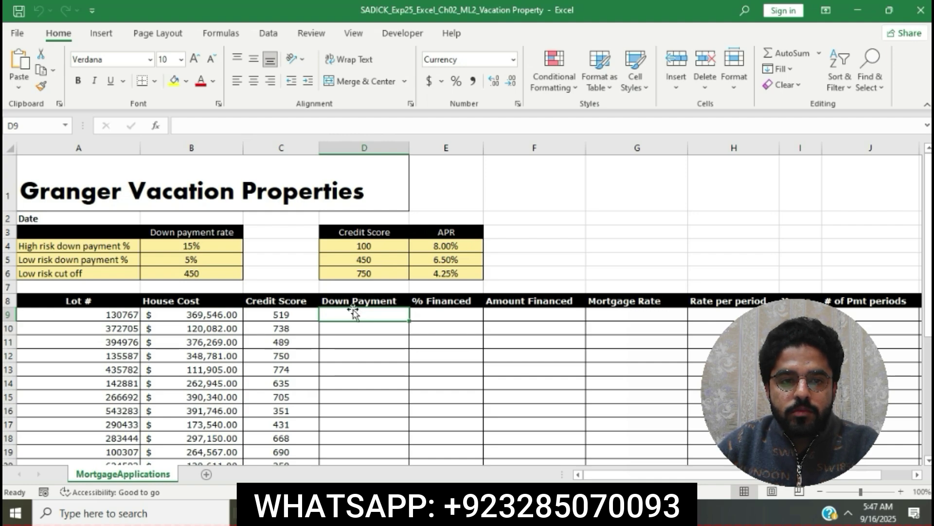
click(265, 127)
text(=)
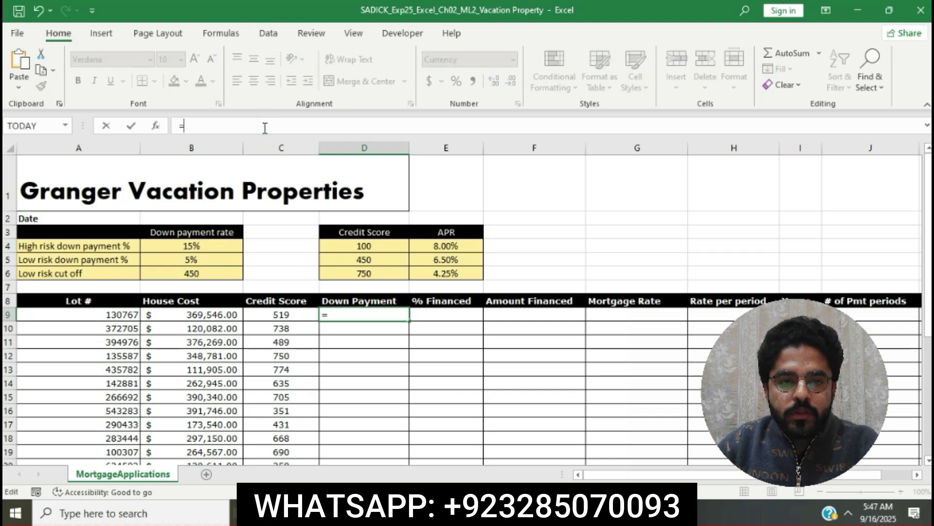
text(C9)
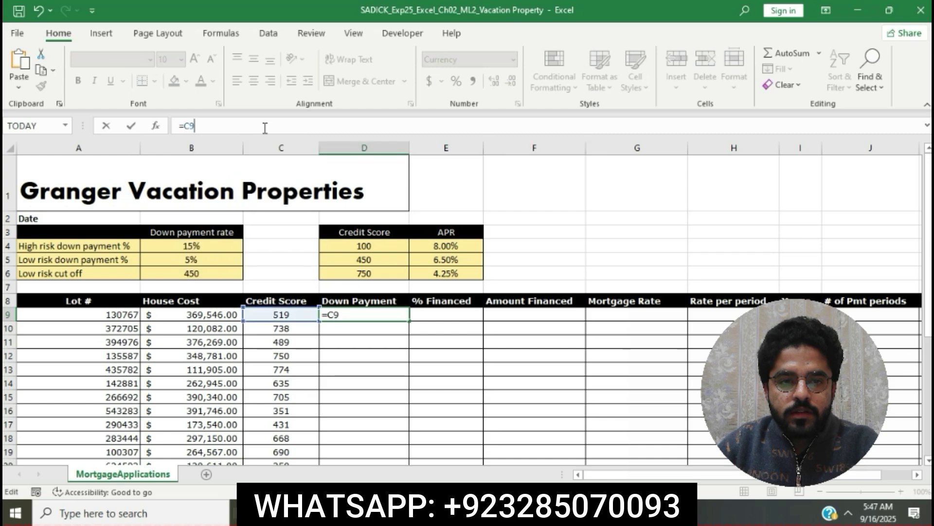
key(XF86MonBrightnessUp)
key(XF86MonBrightnessUp)
key(XF86MonBrightnessUp)
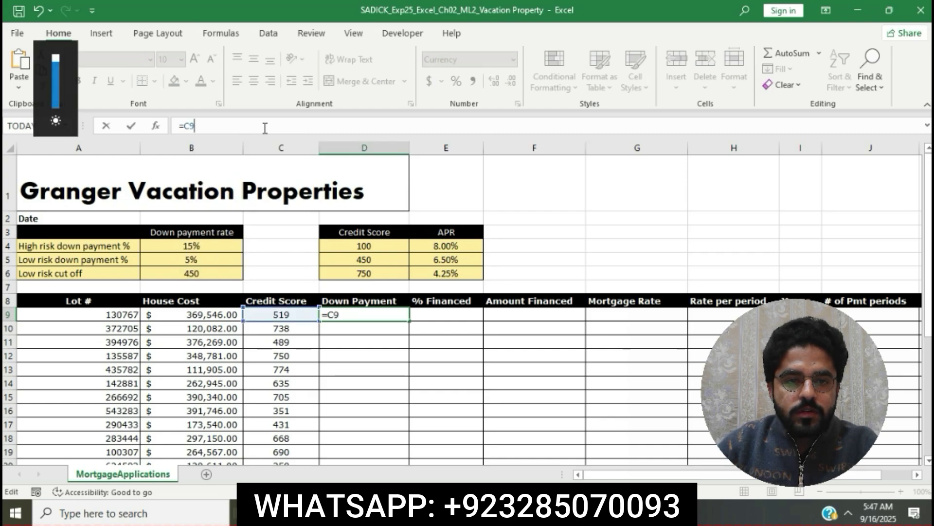
key(BackSpace)
key(BackSpace)
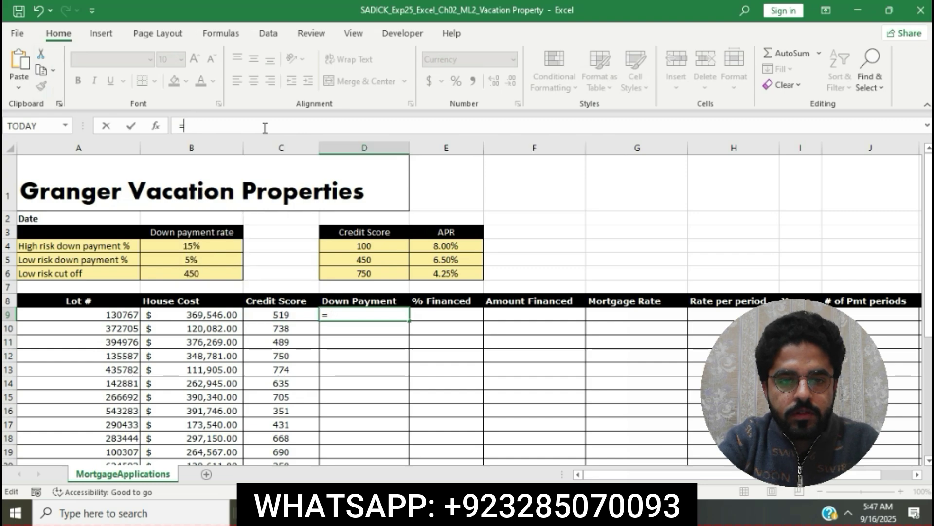
- Add an IF function to D9's formula with the logical test C9<$B$6
text(IF)
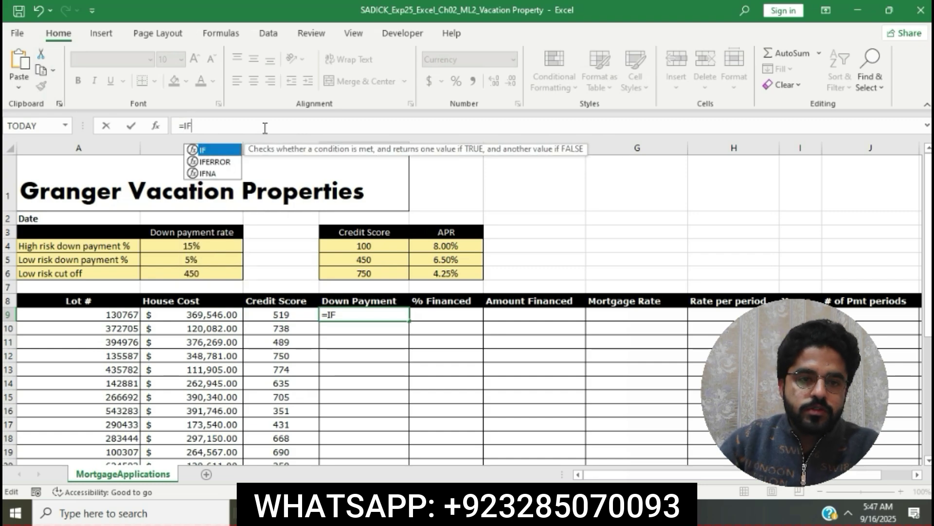
double_click(220, 150)
text(C)
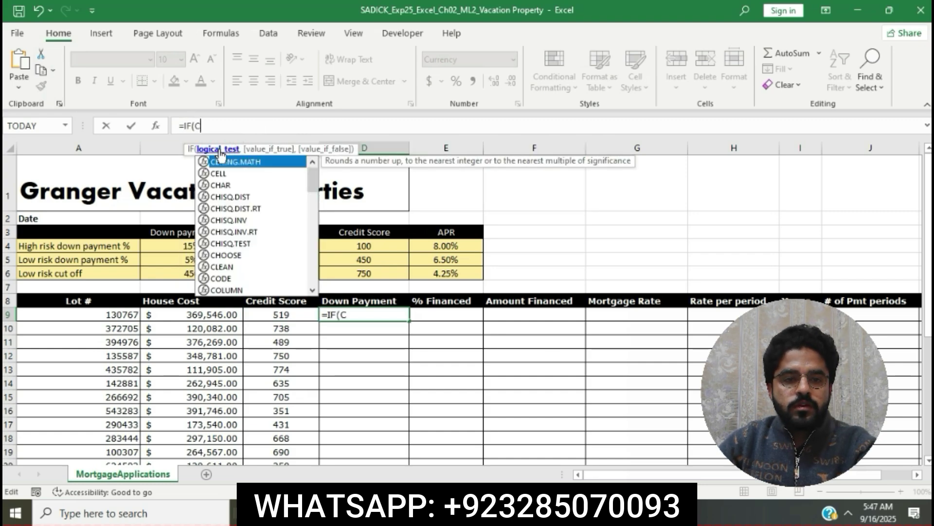
text(9)
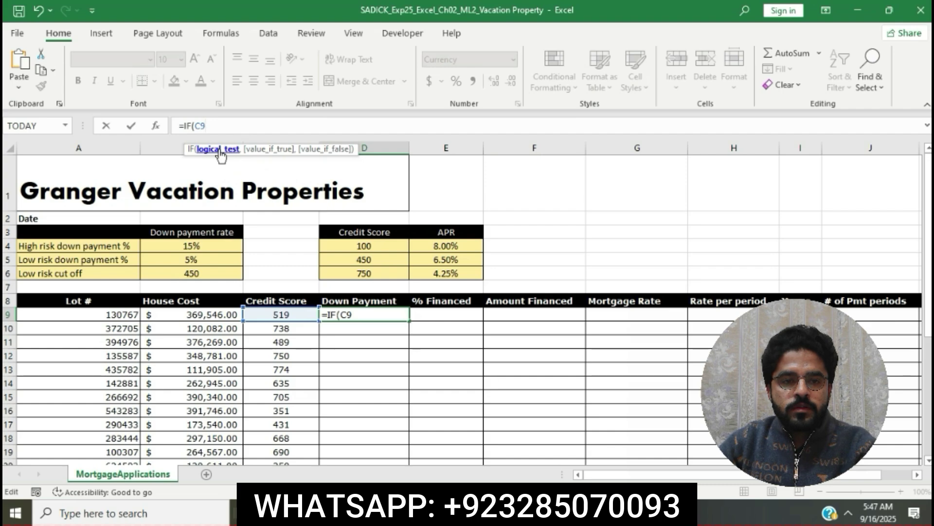
text(<$)
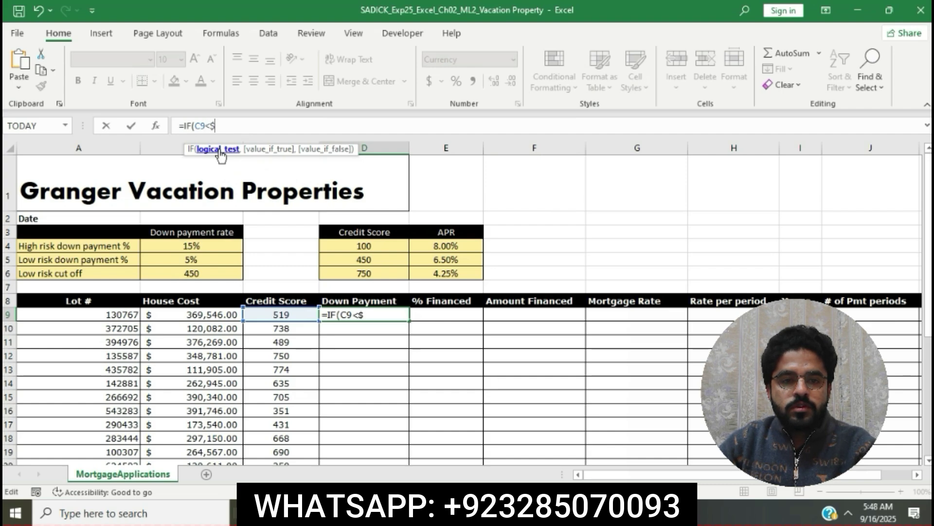
text(B$)
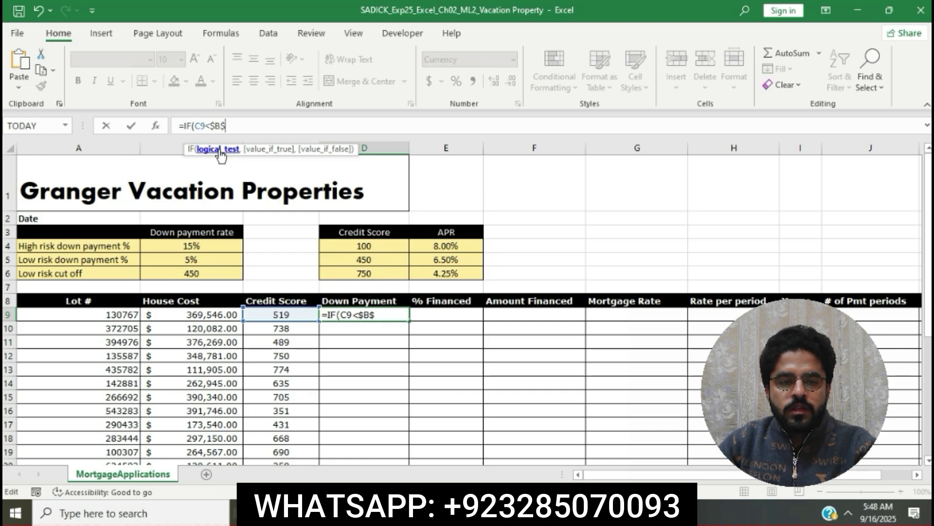
text(6)
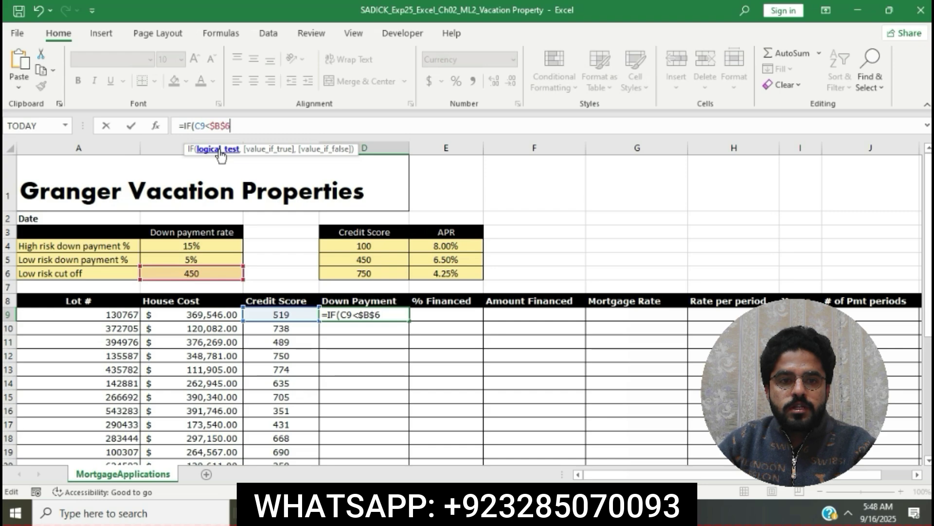
- Complete D9's IF formula with B9*$B$4 as the true value and B9*$B$5 as the false value
text(,B9)
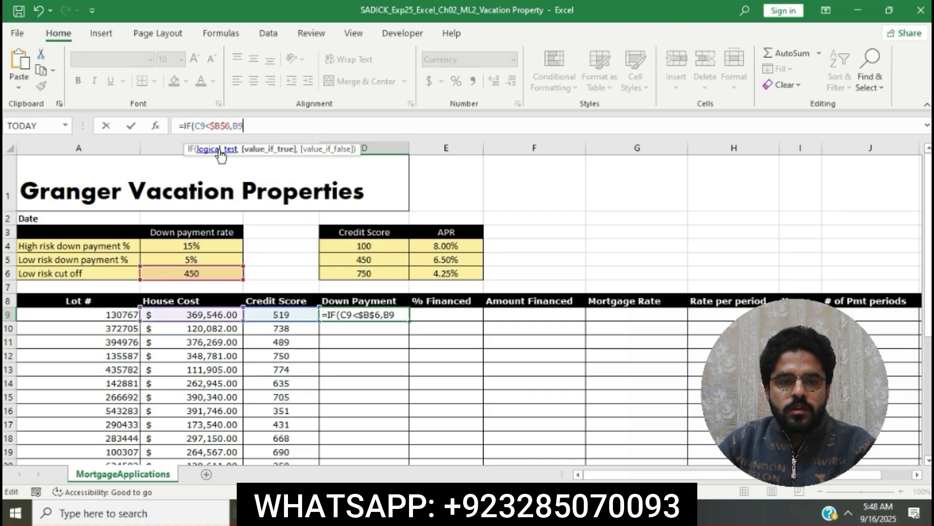
text(*)
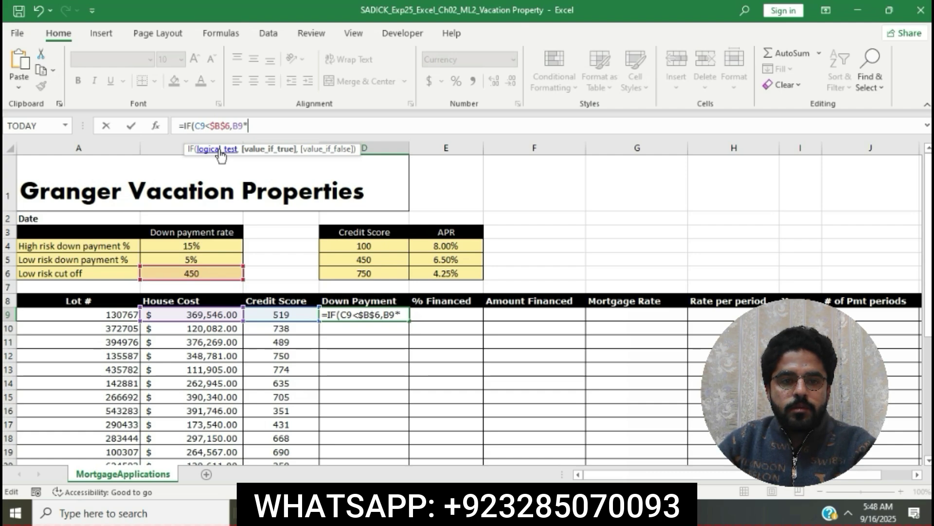
text($)
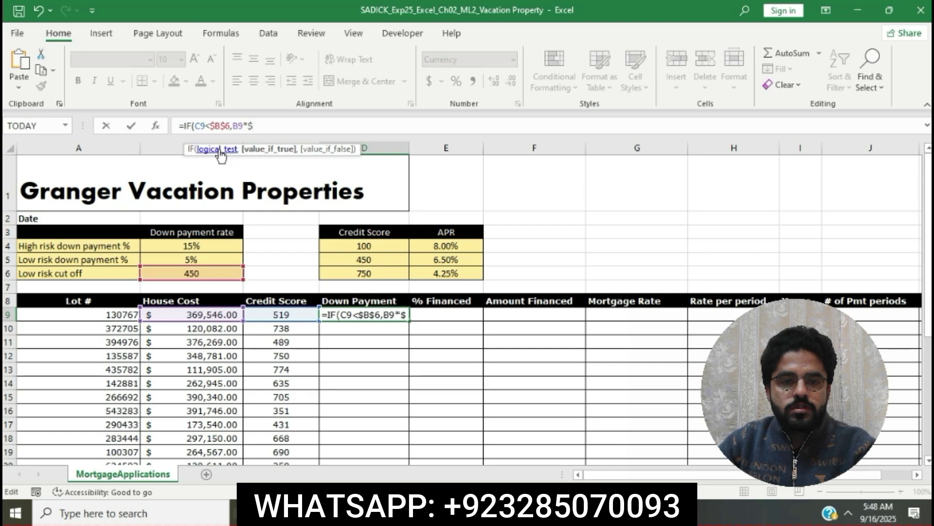
text(B$4)
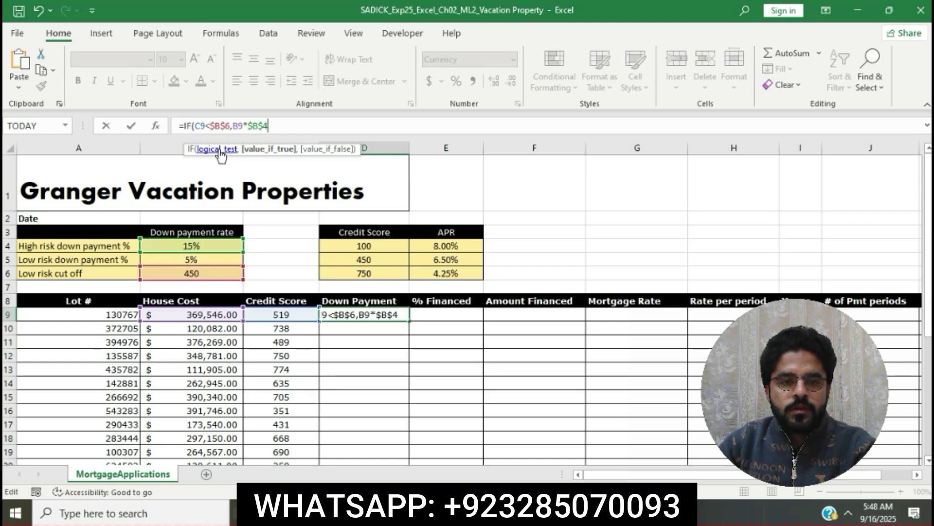
text(,B9)
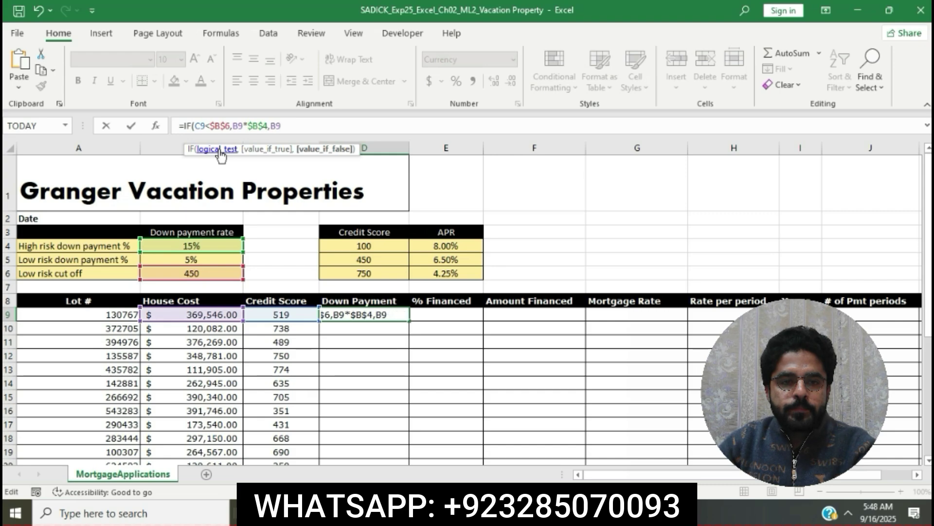
text(*)
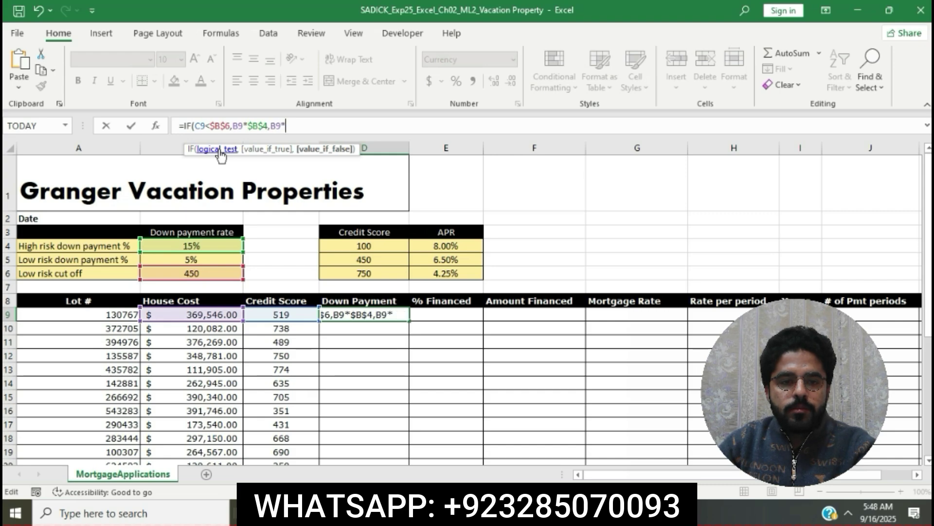
text($B$5))
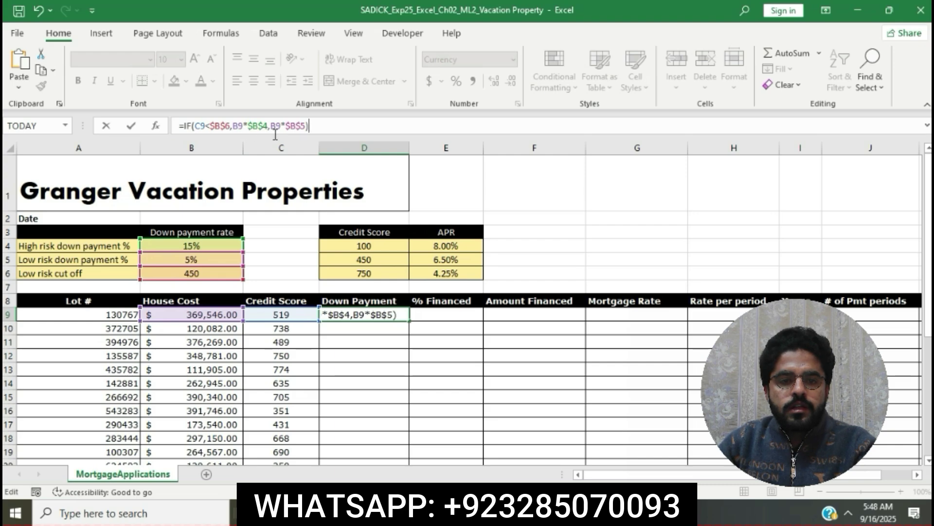
key(Return)
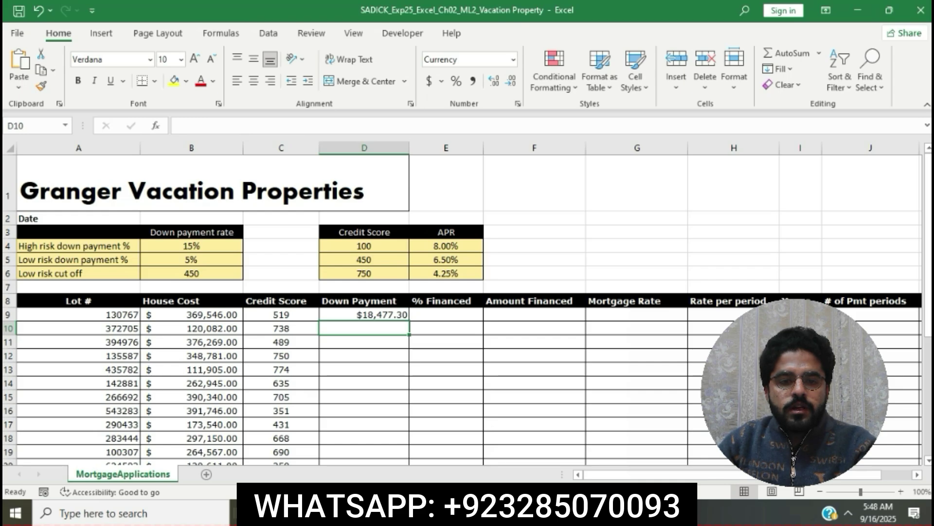
- Check the fill instruction of step 2 in Word, then copy the D9 formula down through D28 in the Excel workbook
key(alt+Tab)
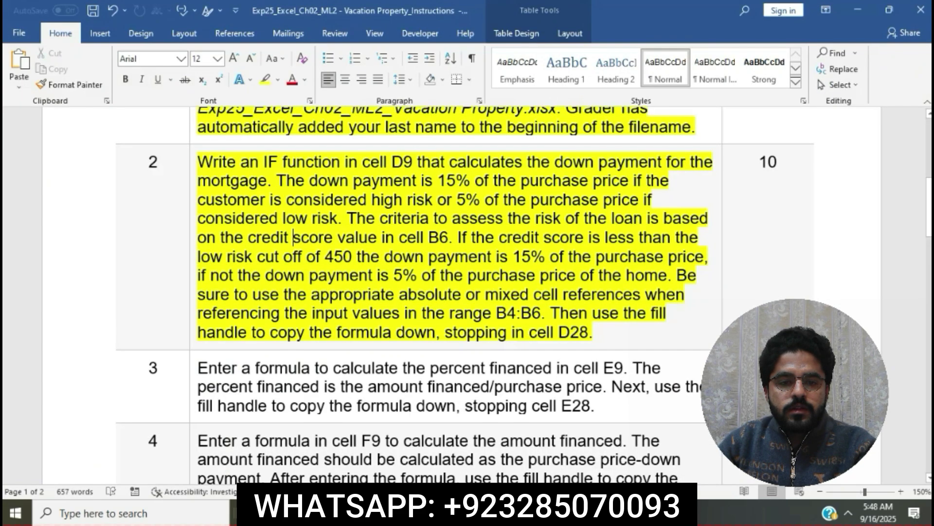
drag(550, 311, 494, 339)
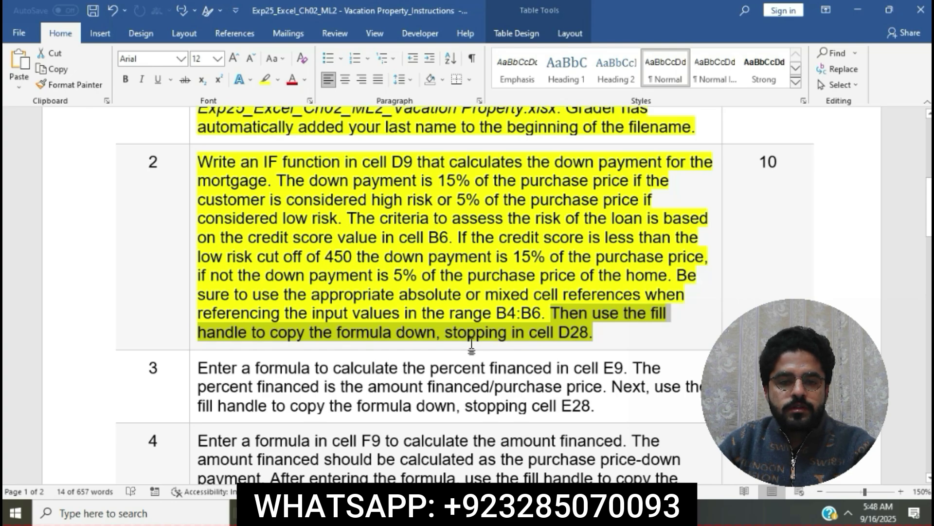
key(alt+Tab)
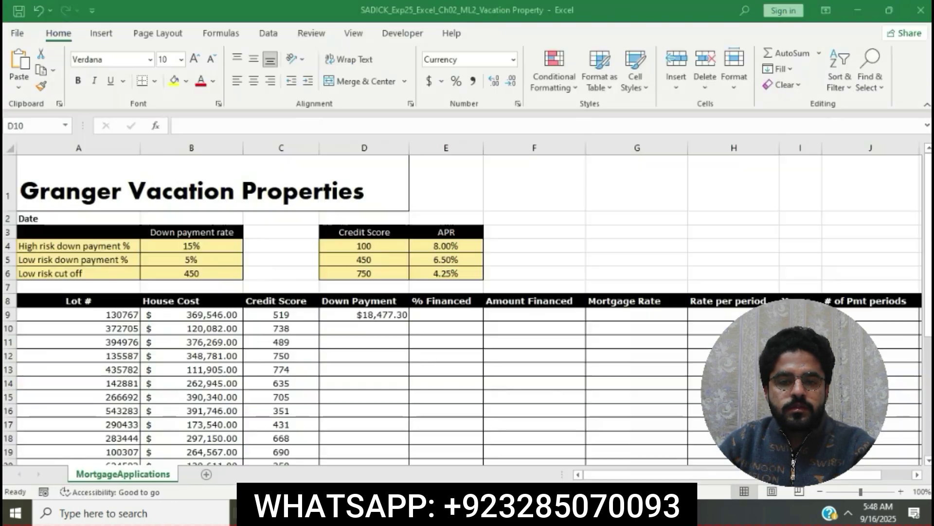
click(369, 314)
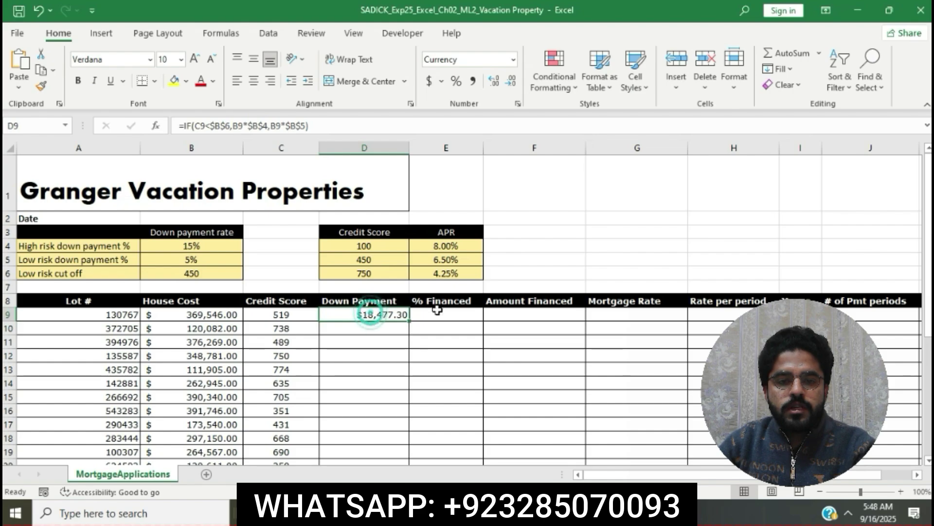
drag(410, 321, 408, 426)
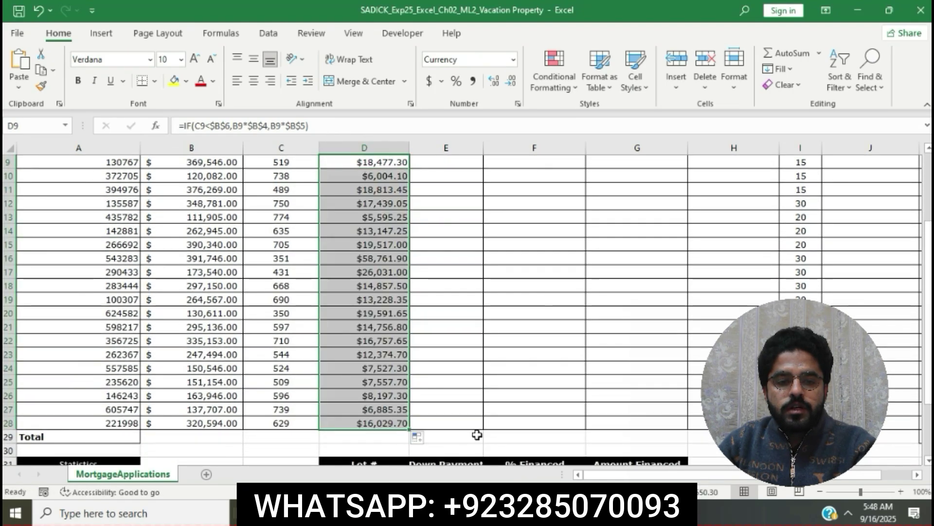
- Switch to the Word instructions, highlight the whole step 3 text in yellow and select its sentence about cell E9
key(alt+Tab)
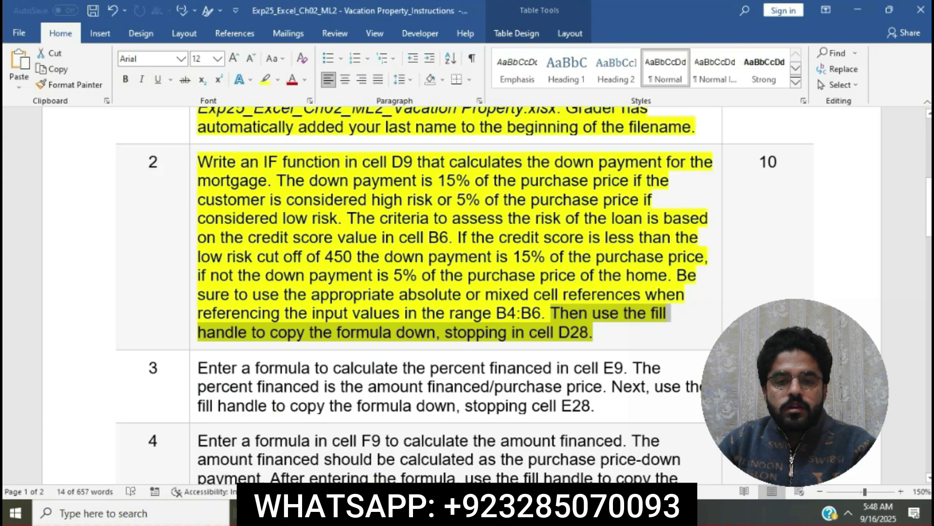
click(470, 252)
scroll(463, 354, down, 3)
click(190, 182)
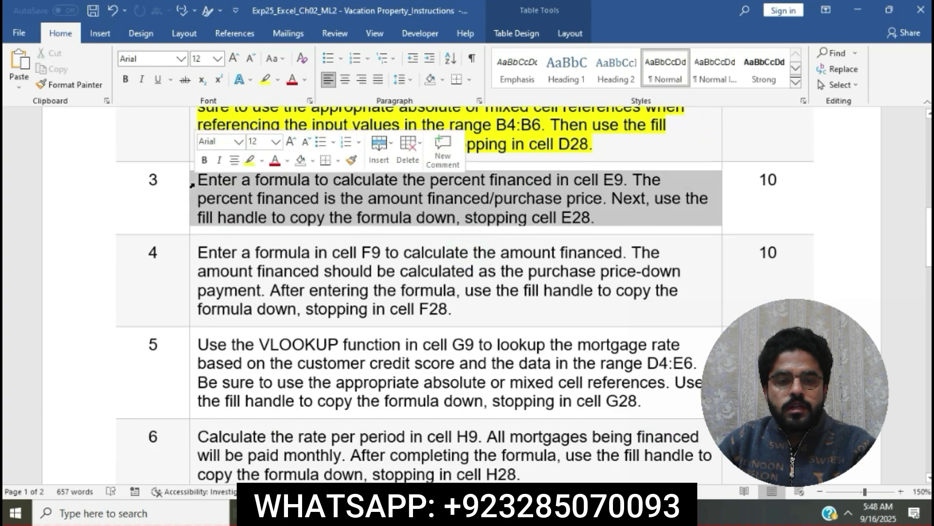
click(249, 159)
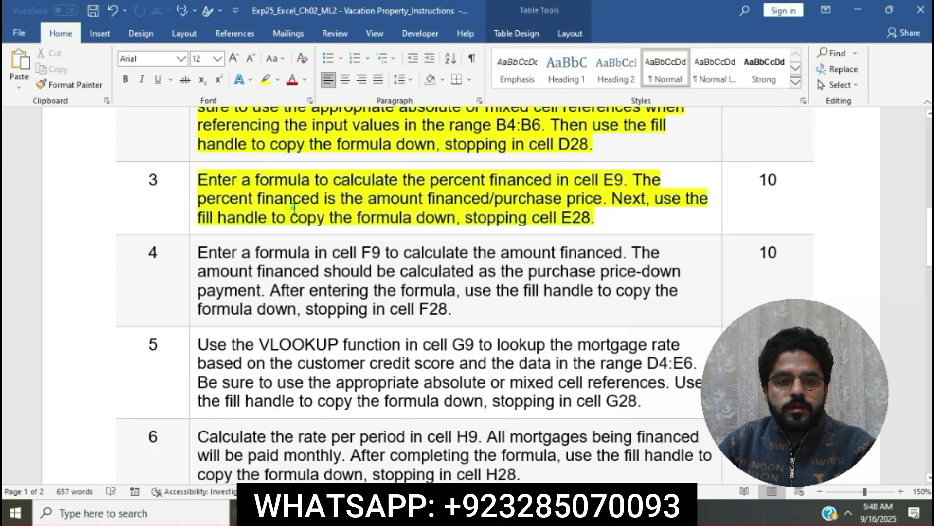
click(293, 208)
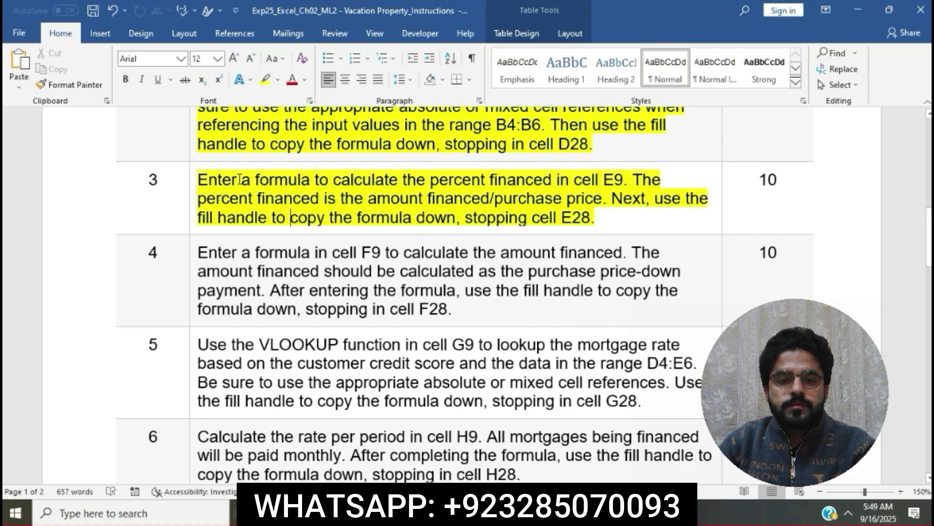
drag(200, 179, 619, 181)
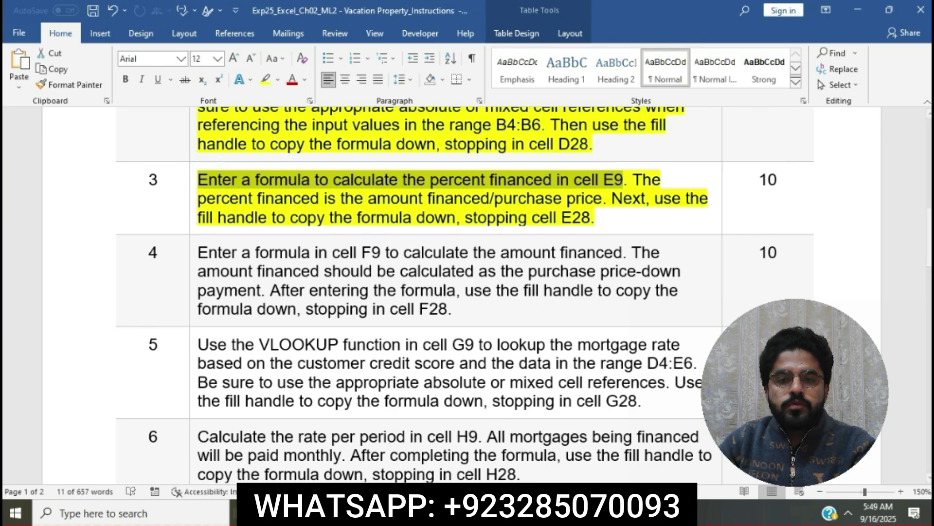
- Switch to the Excel workbook, format E9 as a percentage and enter the formula =(B9-D9)/B9 in it
key(alt+Tab)
scroll(458, 218, up, 3)
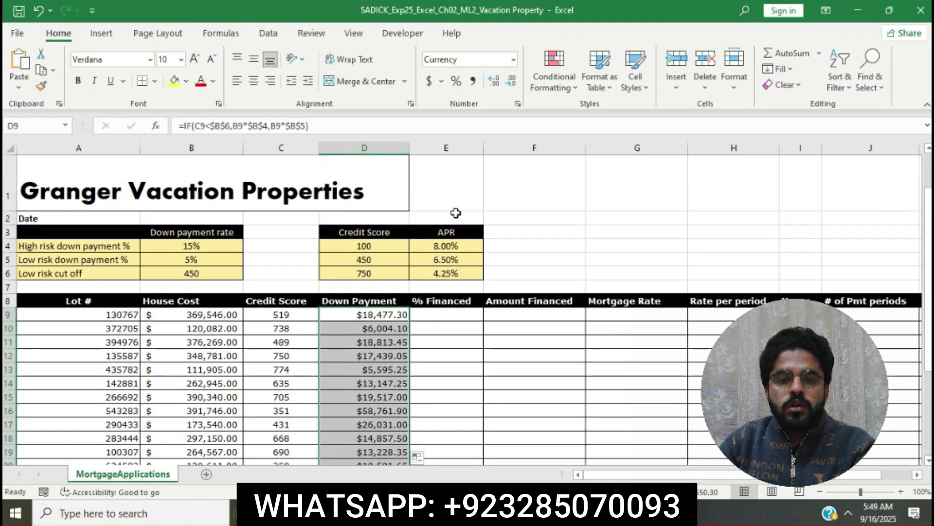
click(454, 311)
key(ctrl+shift+5)
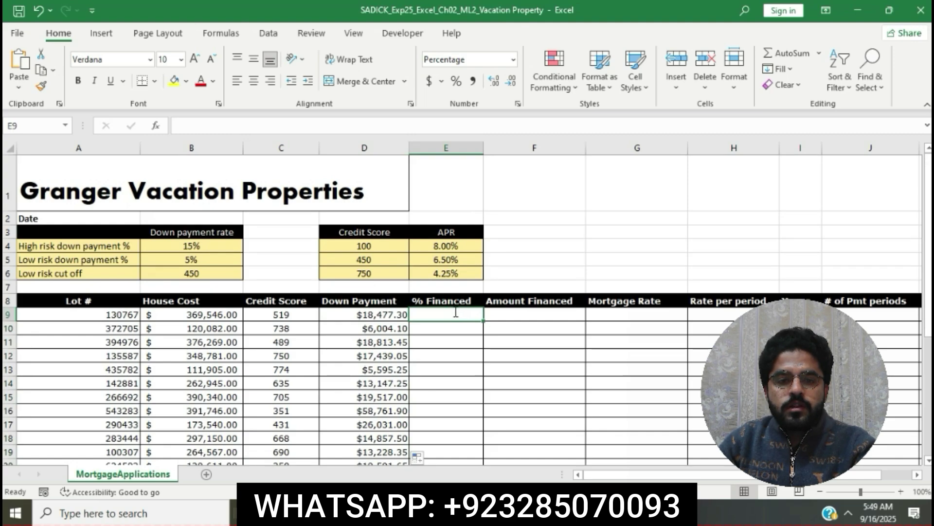
text(=)
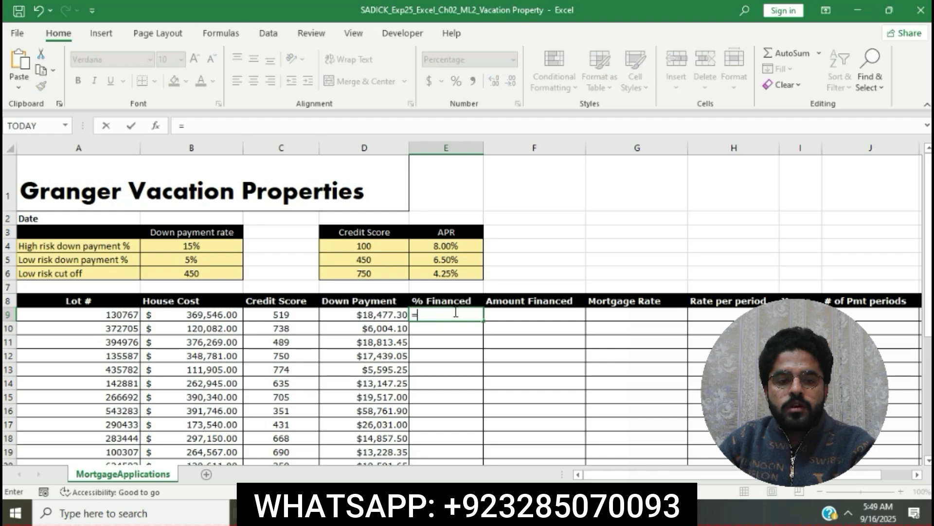
text(()
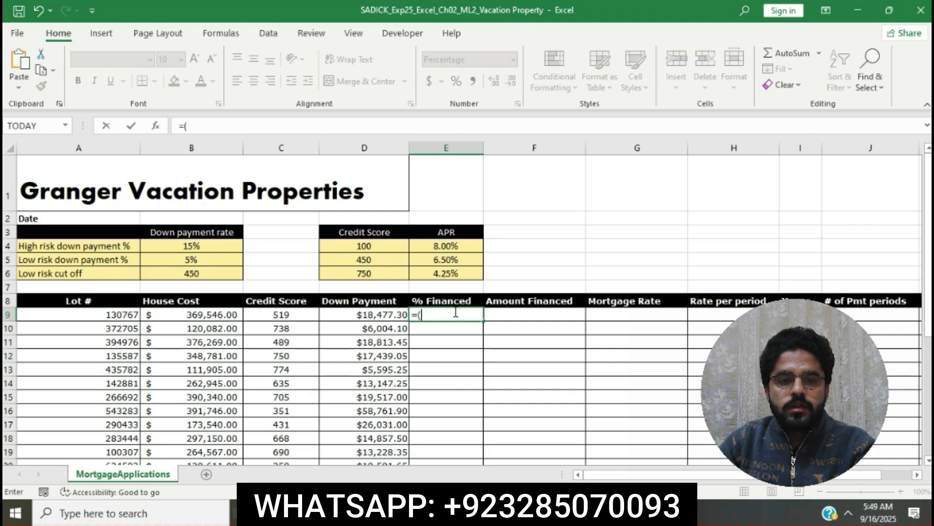
text(B9)
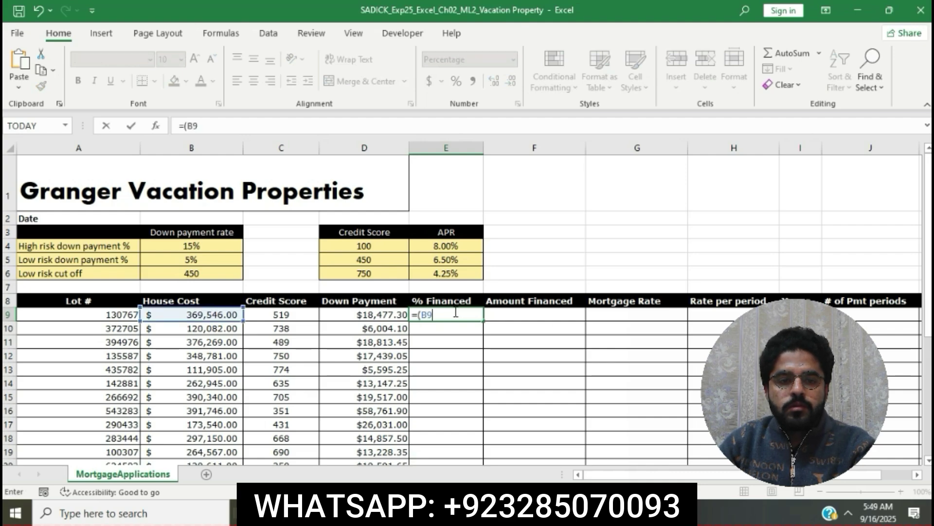
text(-D9))
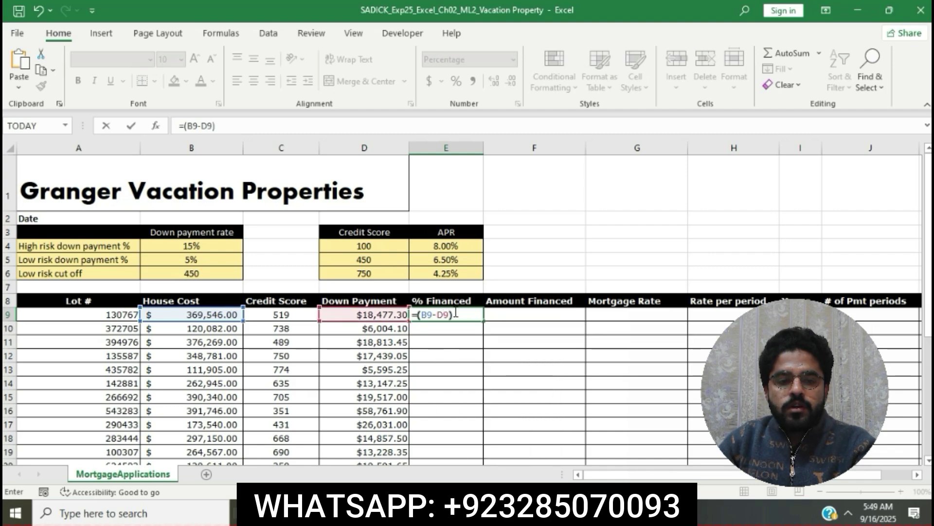
text(/)
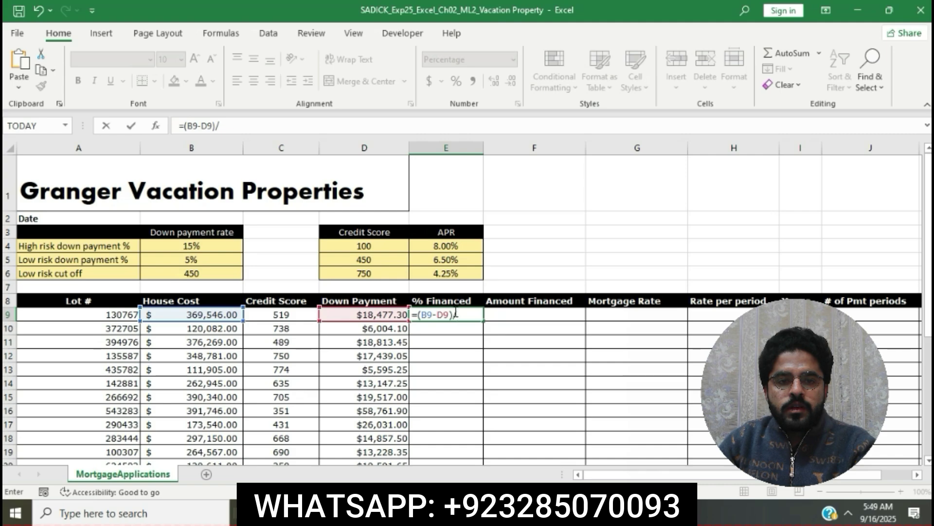
text(B9)
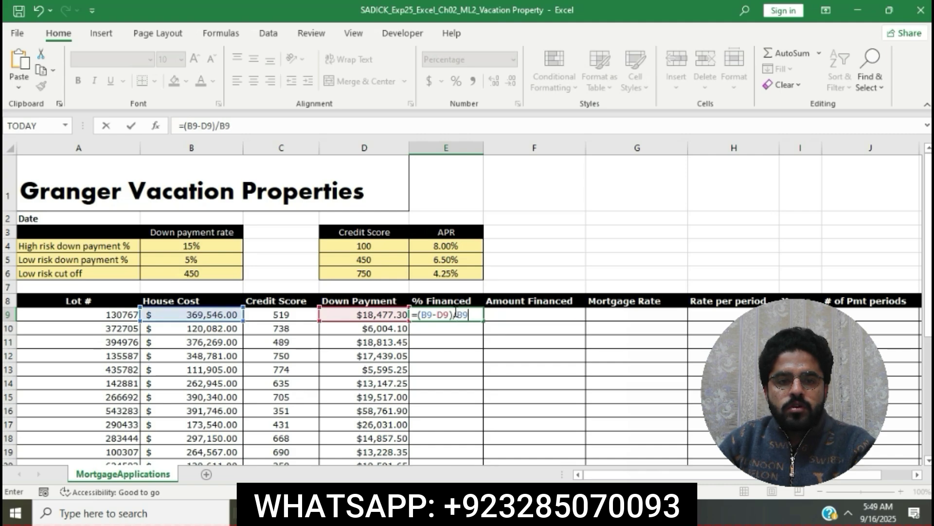
key(Return)
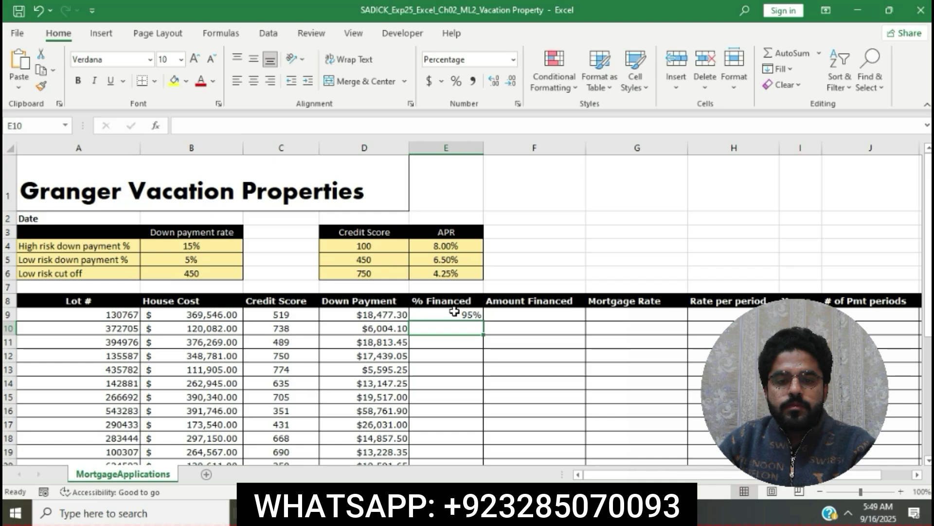
- Check the fill instruction of step 3 in Word, then copy the E9 formula down through E28 in the Excel workbook
key(alt+Tab)
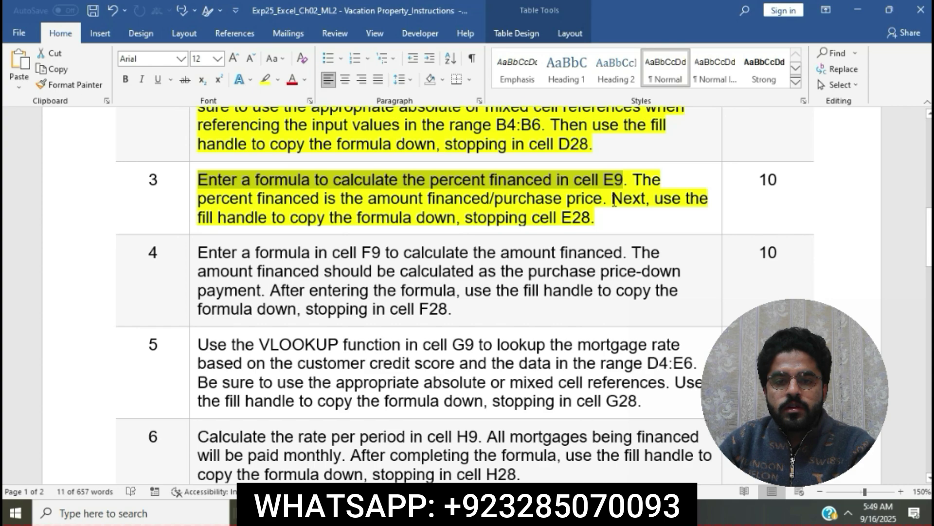
drag(612, 200, 596, 218)
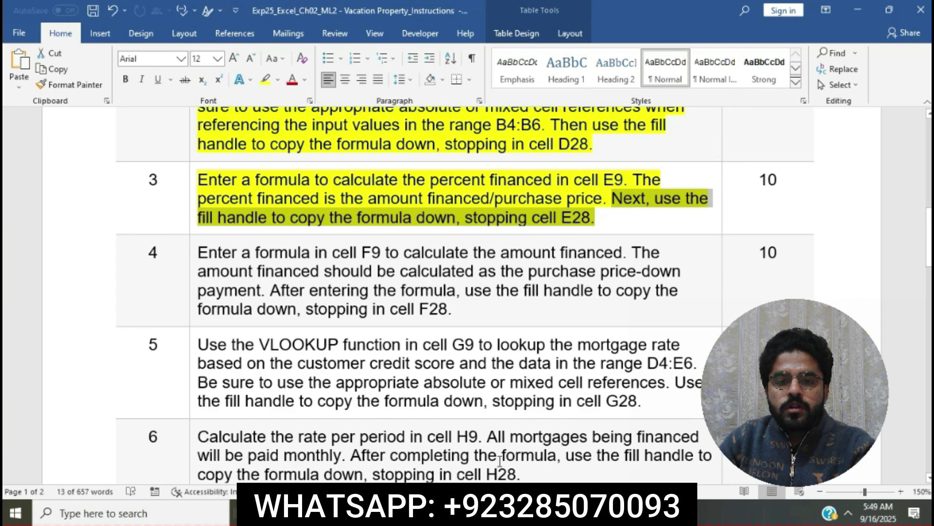
key(alt+Tab)
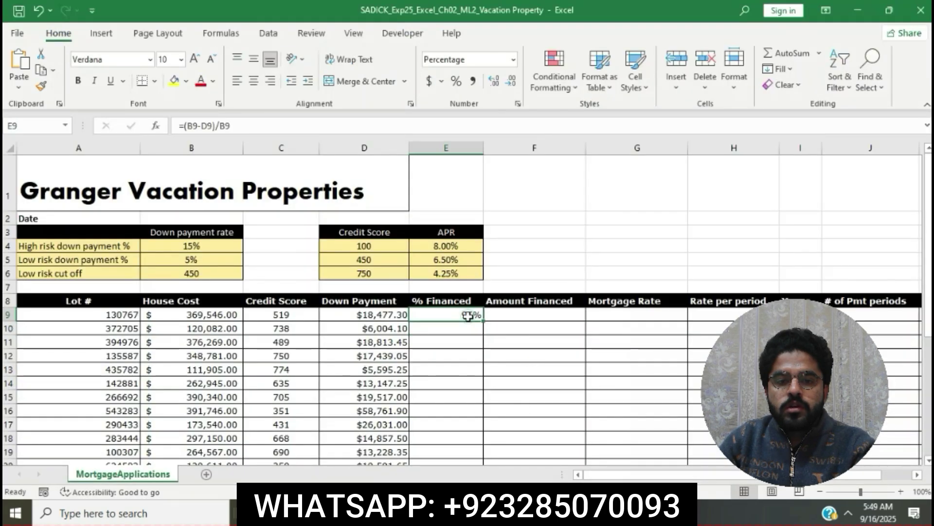
drag(483, 322, 457, 434)
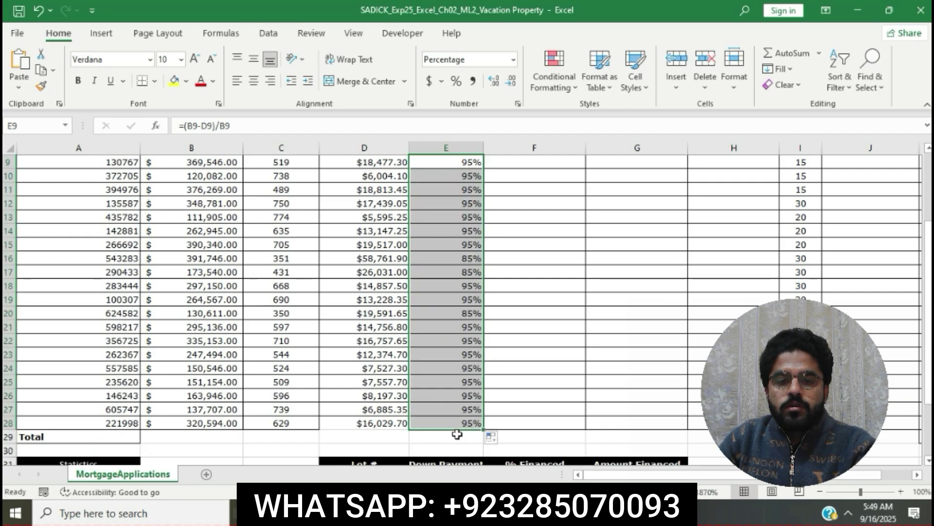
click(491, 436)
click(492, 405)
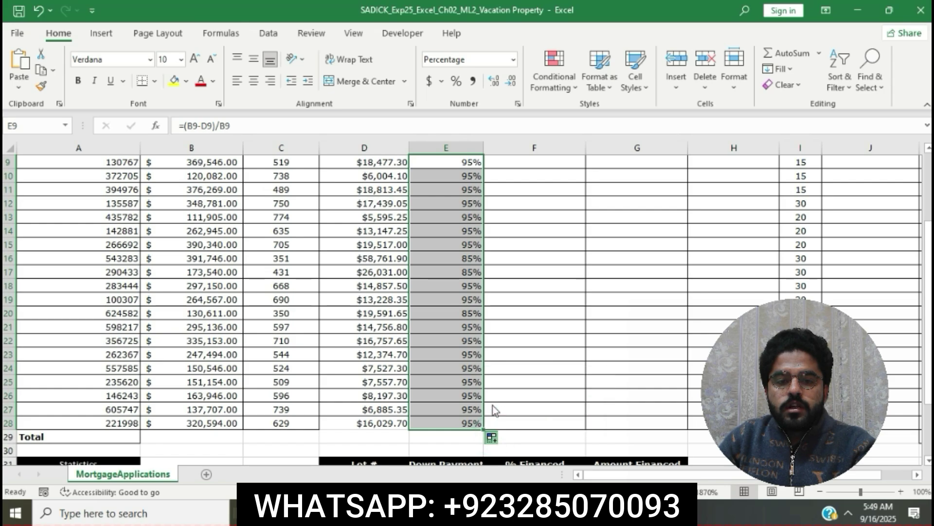
click(507, 317)
scroll(507, 316, up, 3)
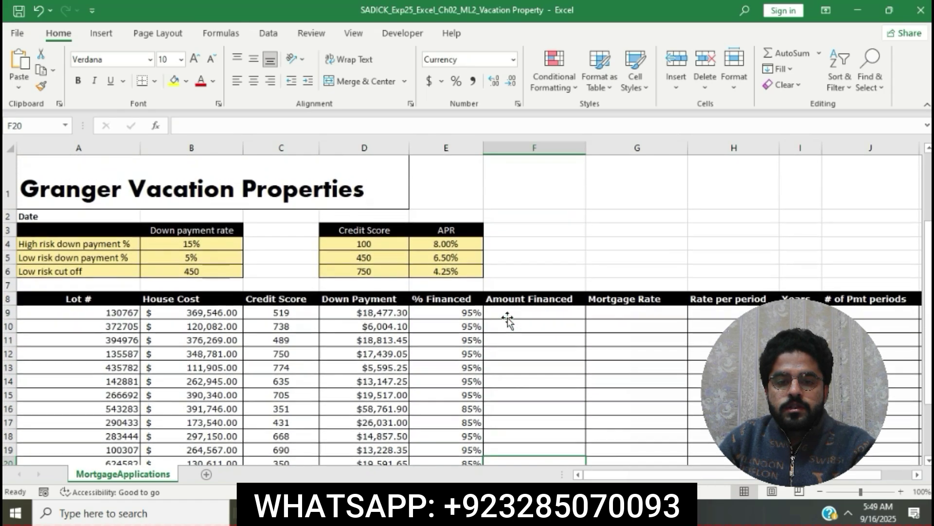
- Switch to the Word instructions, highlight the whole step 4 text in yellow and select its sentence about cell F9
key(alt+Tab)
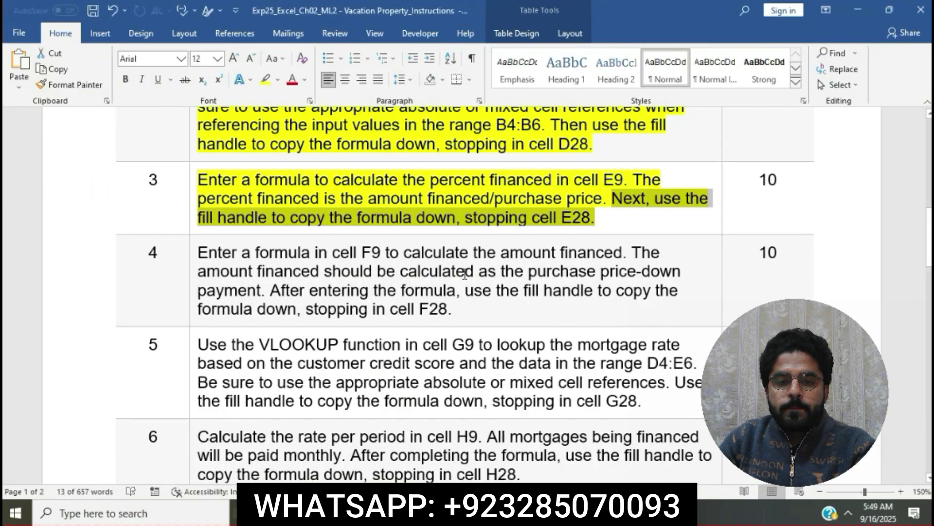
click(447, 217)
scroll(404, 214, down, 3)
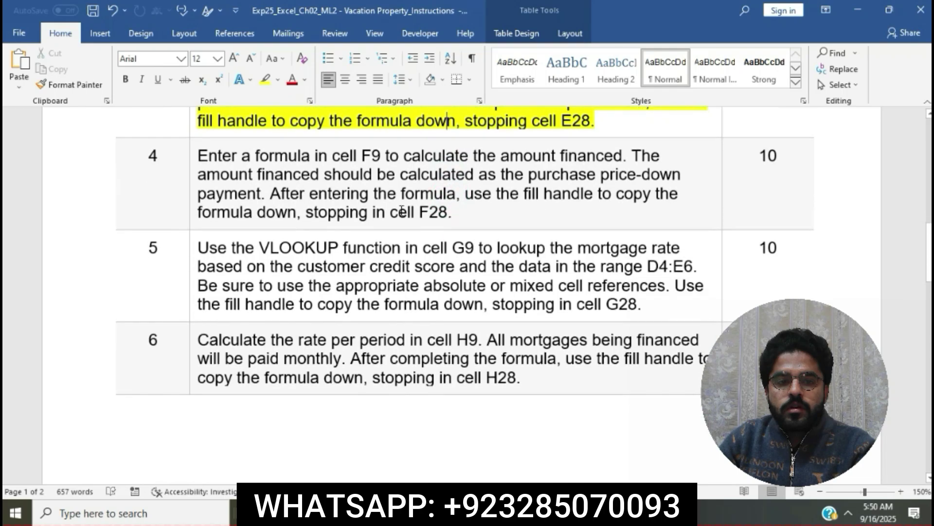
click(199, 156)
click(191, 156)
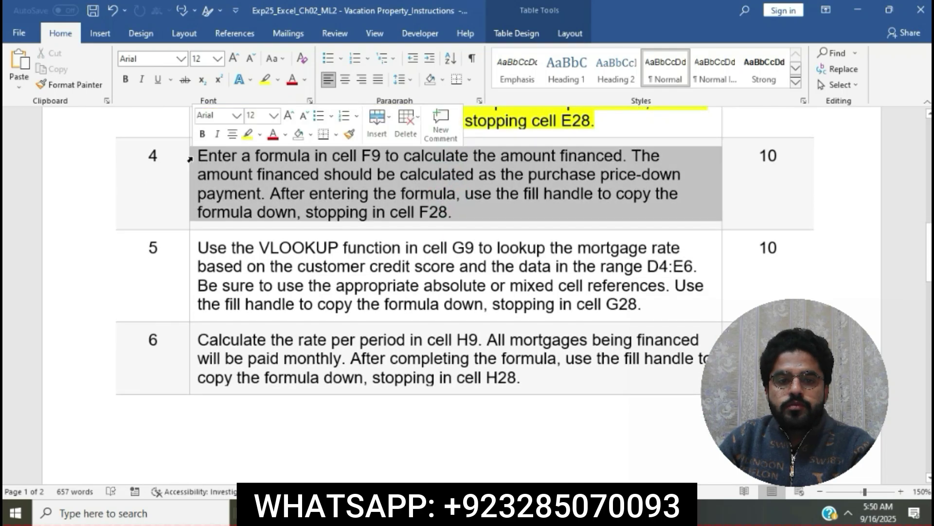
click(248, 136)
click(319, 183)
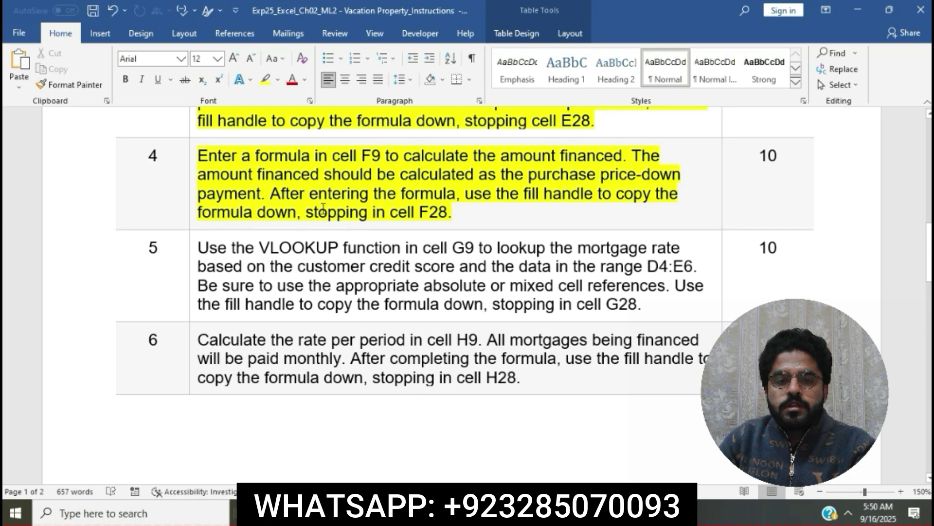
drag(197, 156, 624, 155)
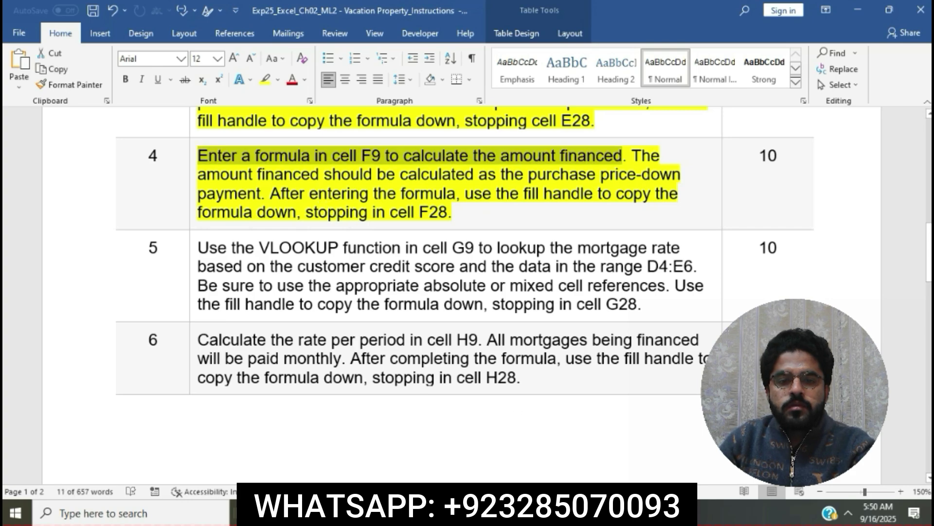
- Switch to the Excel workbook and enter the formula =B9-D9 in F9, checking the step 4 wording in Word partway through
key(alt+Tab)
click(548, 326)
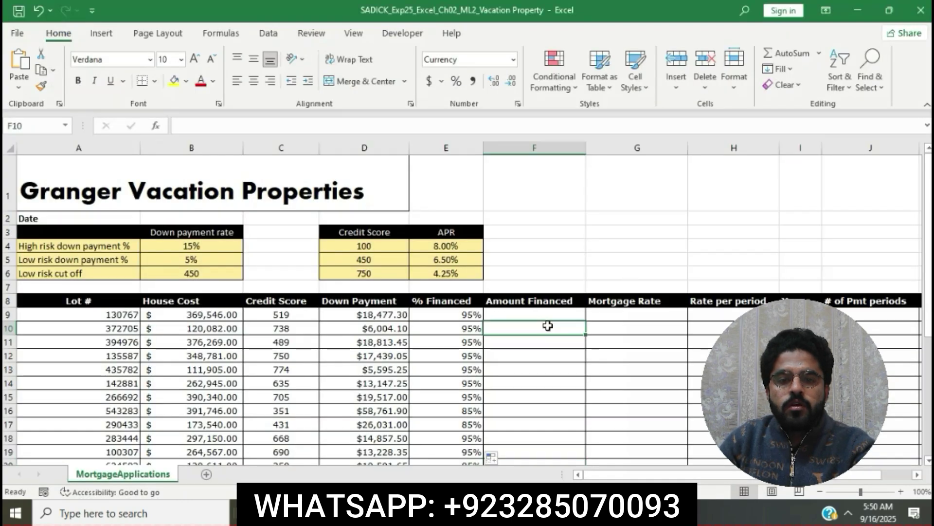
click(536, 312)
text(=)
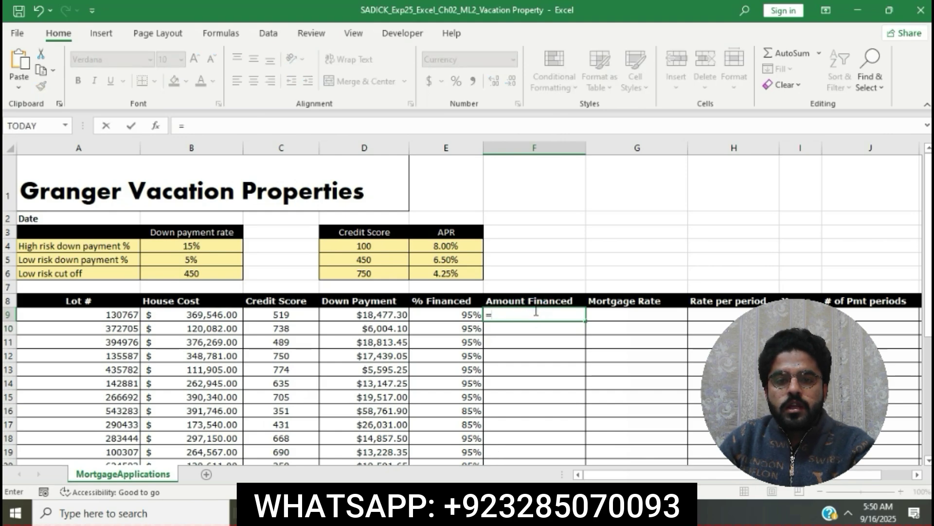
text(B9-)
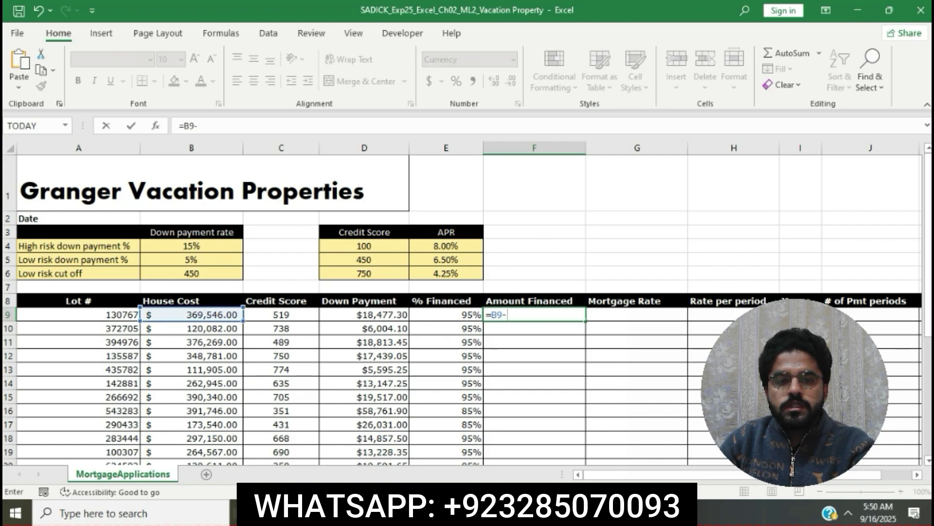
key(alt+Tab)
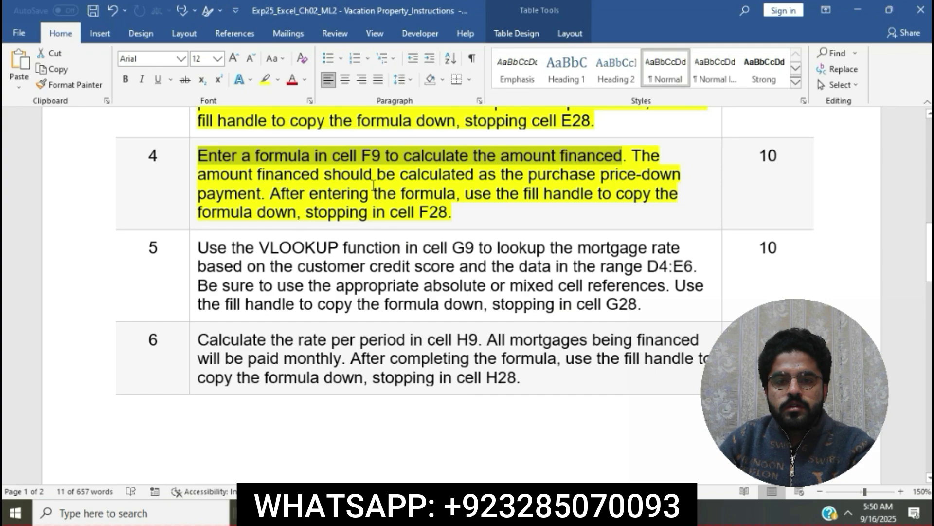
drag(373, 193, 629, 195)
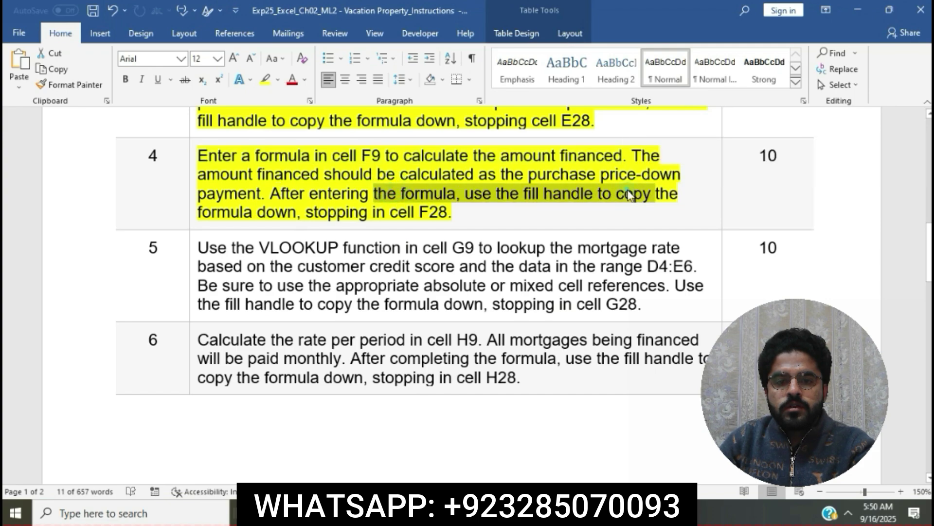
click(629, 194)
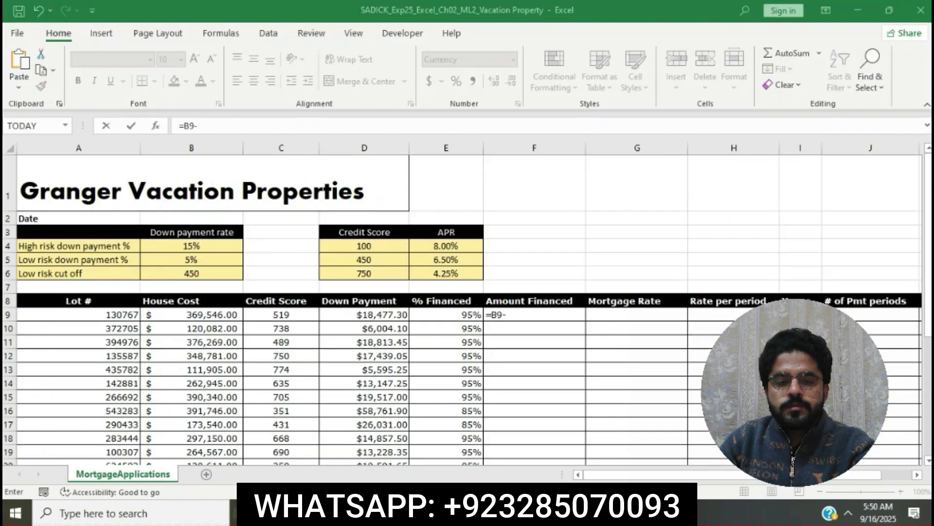
key(alt+Tab)
text(D9)
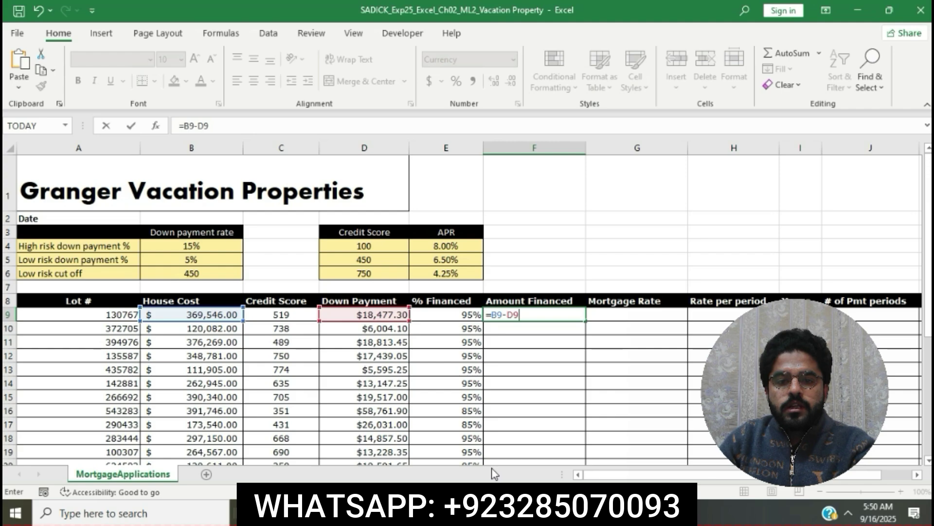
key(Return)
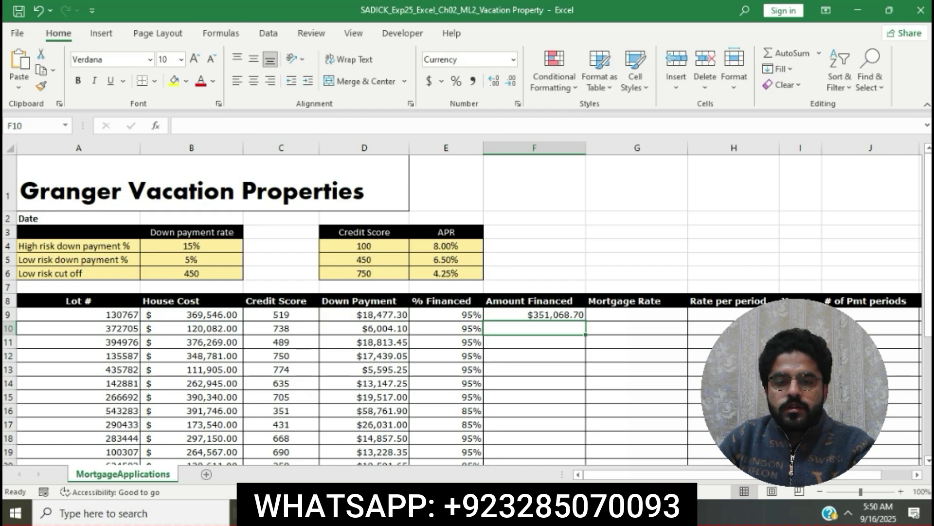
- Check the fill instruction of step 4 in Word, then copy the F9 formula down through F28 in the Excel workbook
key(alt+Tab)
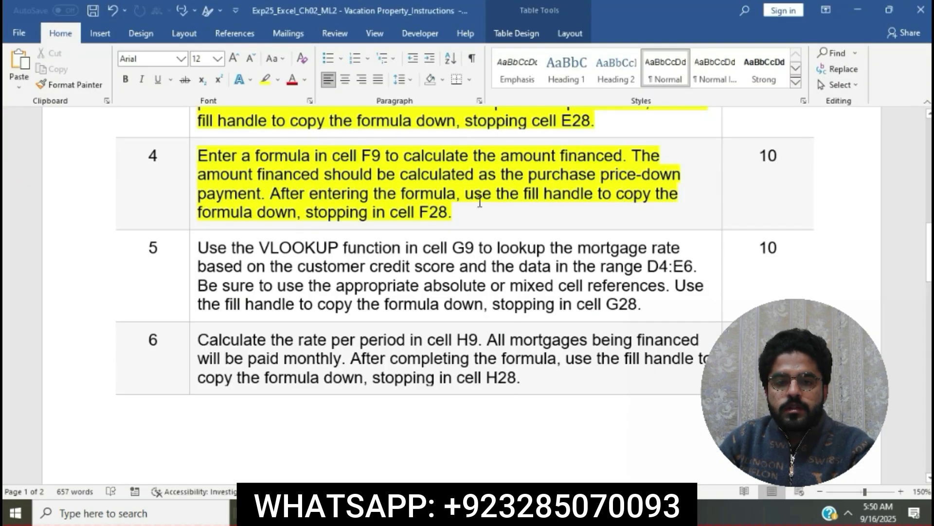
drag(467, 195, 492, 207)
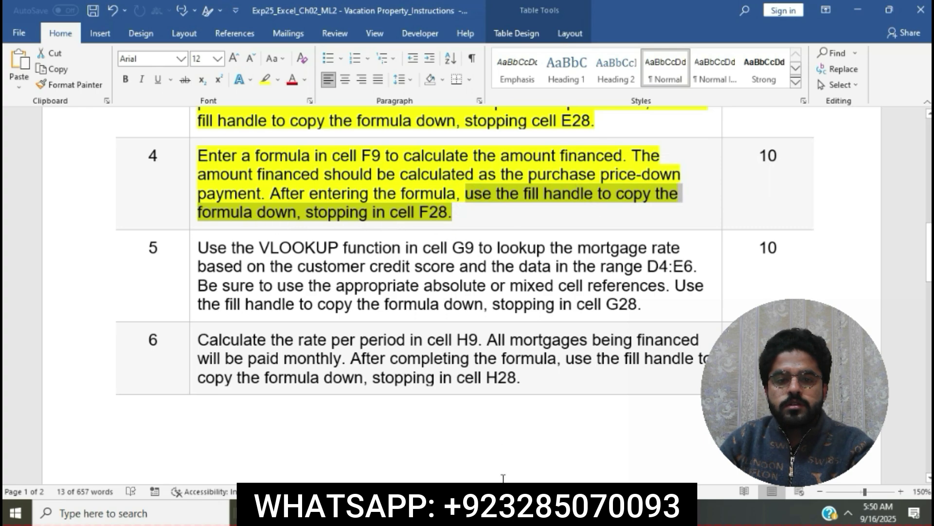
key(alt+Tab)
click(544, 314)
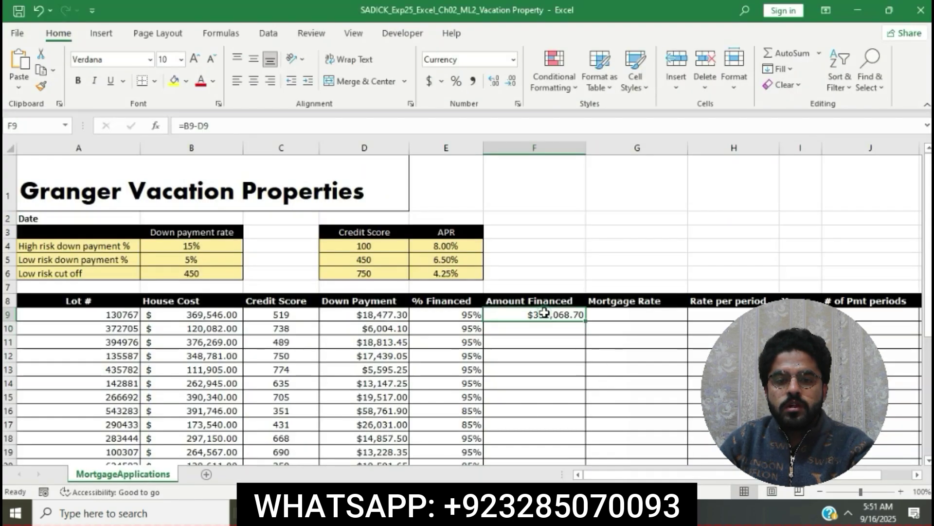
drag(585, 321, 573, 432)
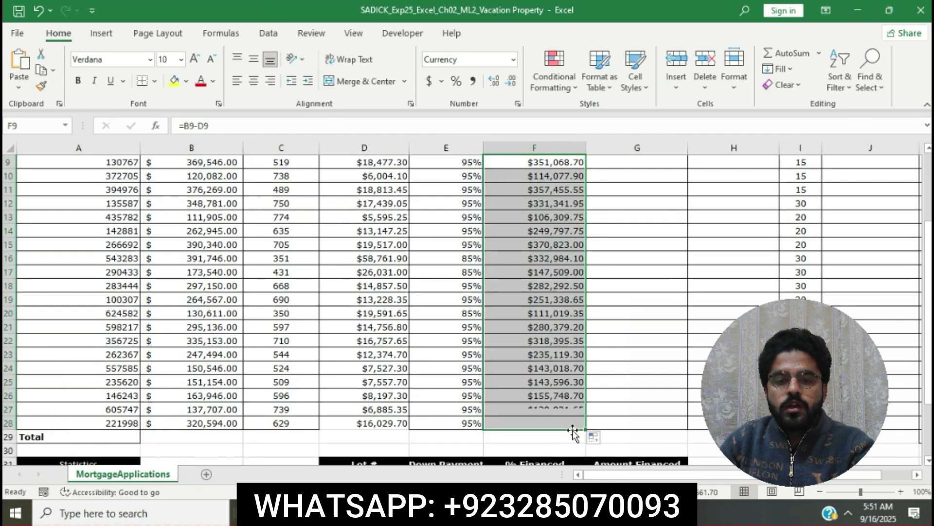
click(595, 437)
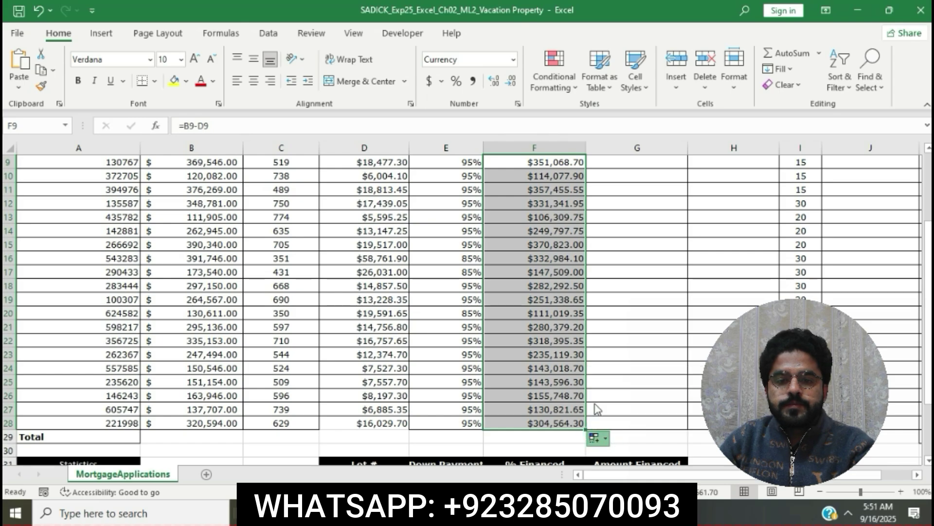
click(617, 300)
scroll(616, 300, up, 3)
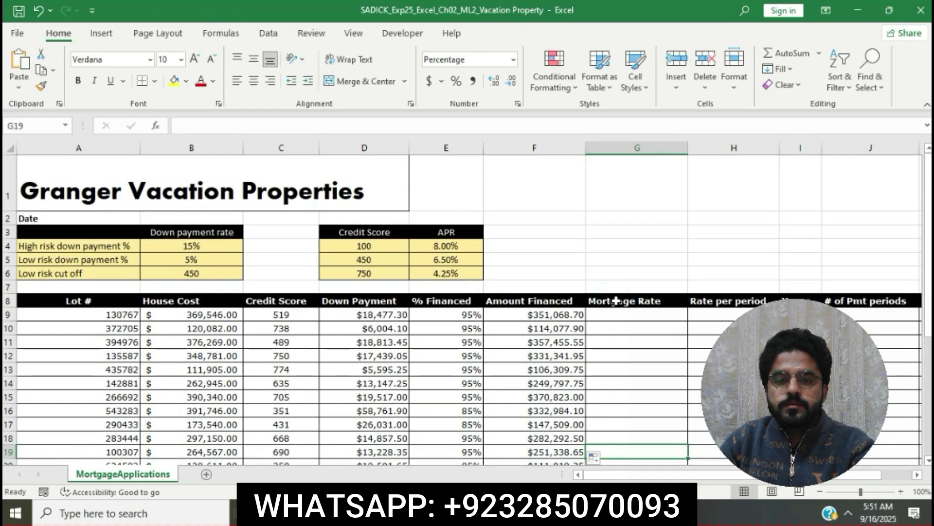
- Switch to the Word instructions, highlight the whole step 5 text in yellow and select its sentence about the VLOOKUP in cell G9
key(alt+Tab)
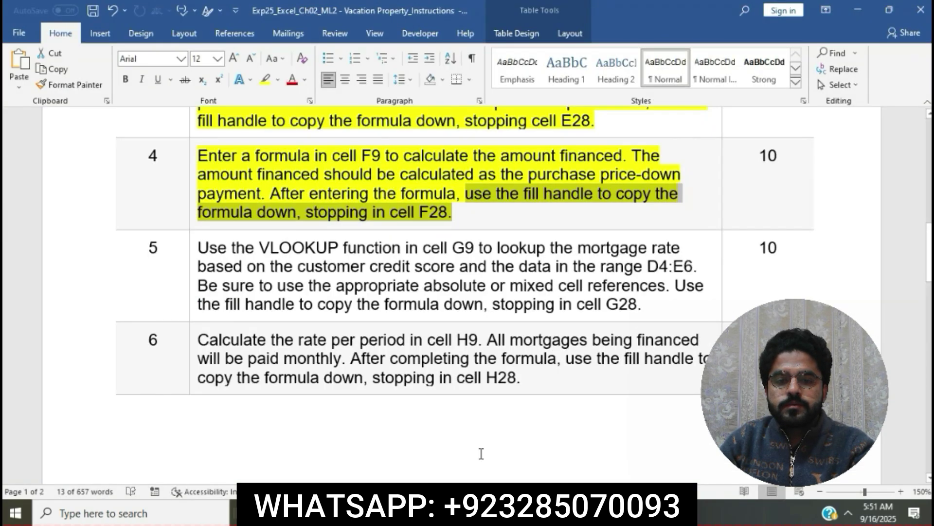
click(470, 213)
scroll(469, 212, down, 3)
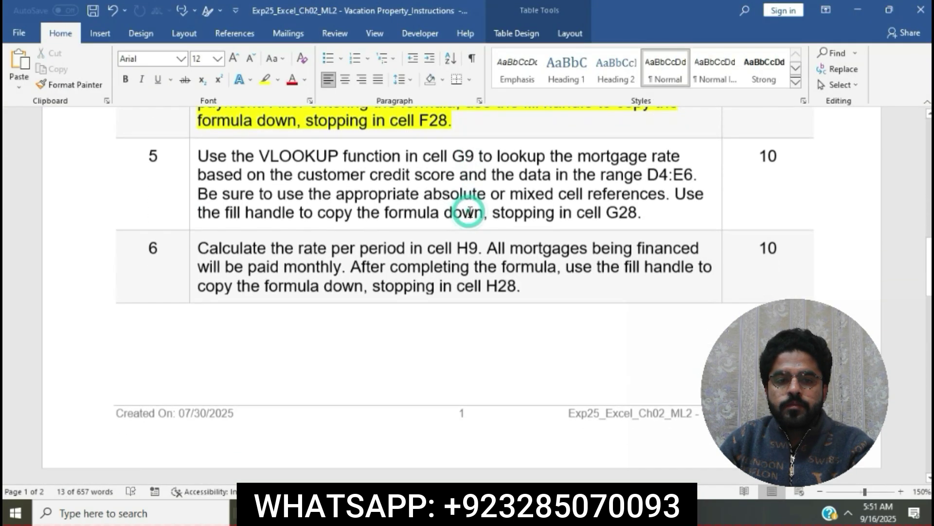
click(190, 156)
click(245, 136)
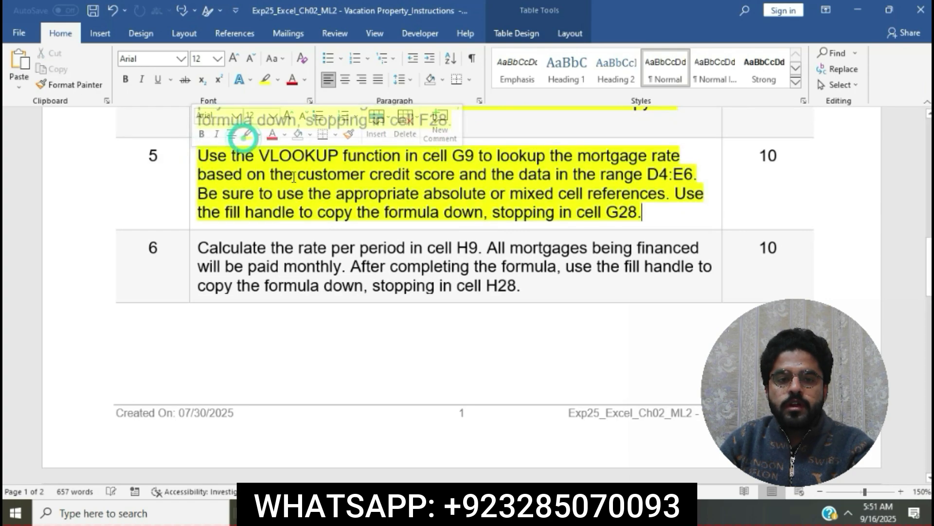
click(292, 175)
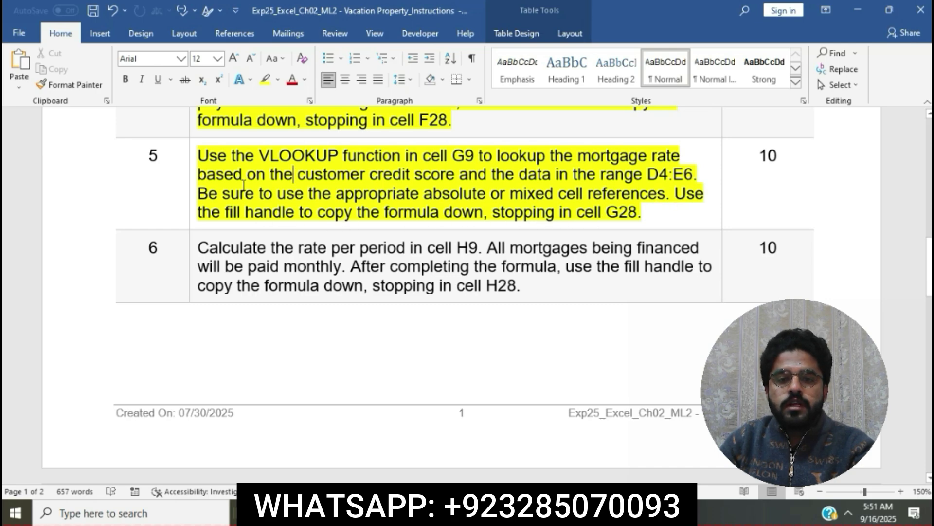
drag(203, 155, 687, 173)
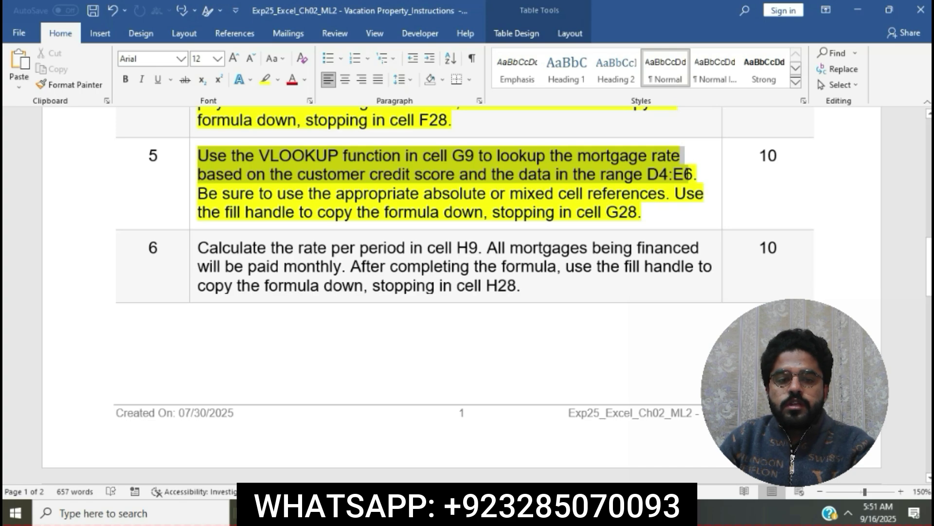
drag(688, 174, 688, 173)
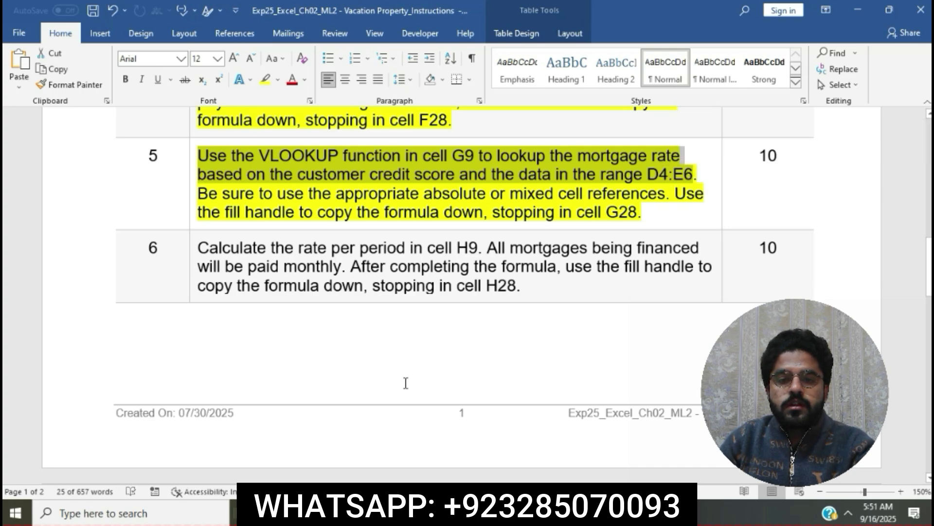
- Switch to the Excel workbook and enter the formula =VLOOKUP(C9,$D$4:$E$6,2) in G9
key(alt+Tab)
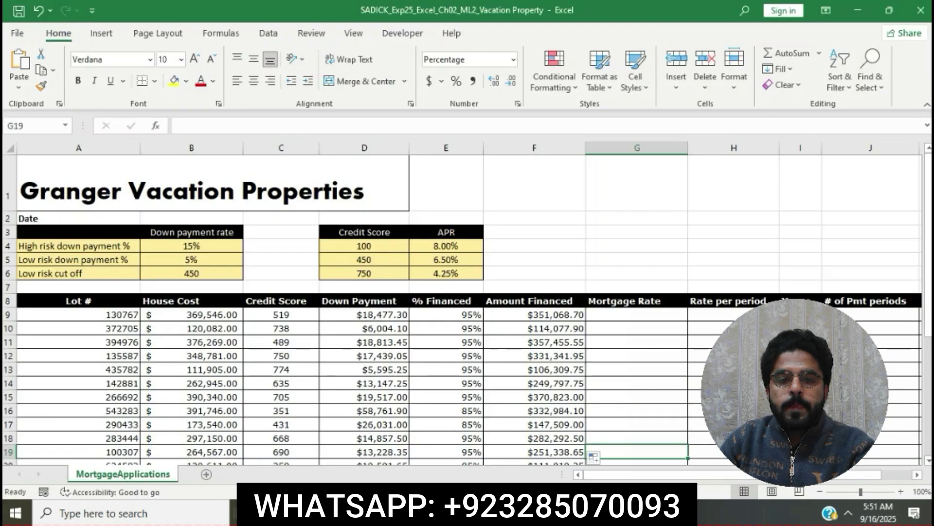
click(647, 315)
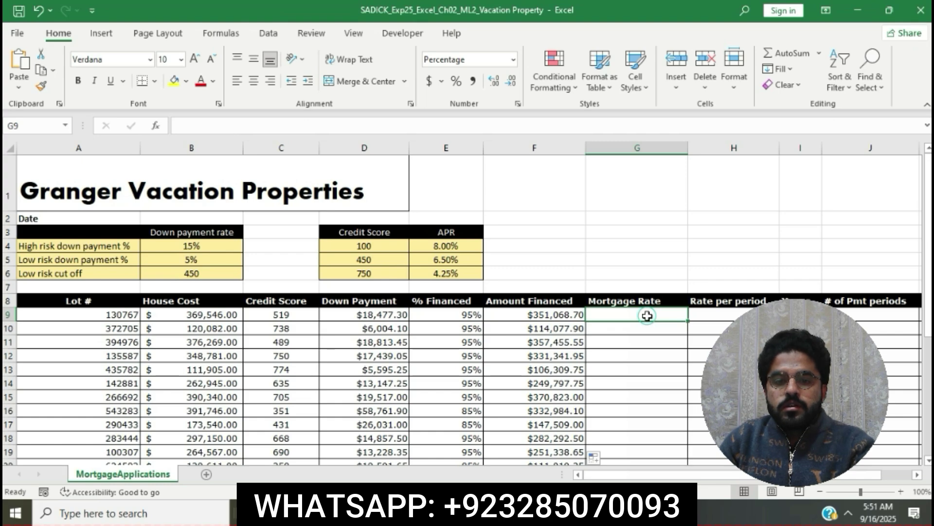
text(=V)
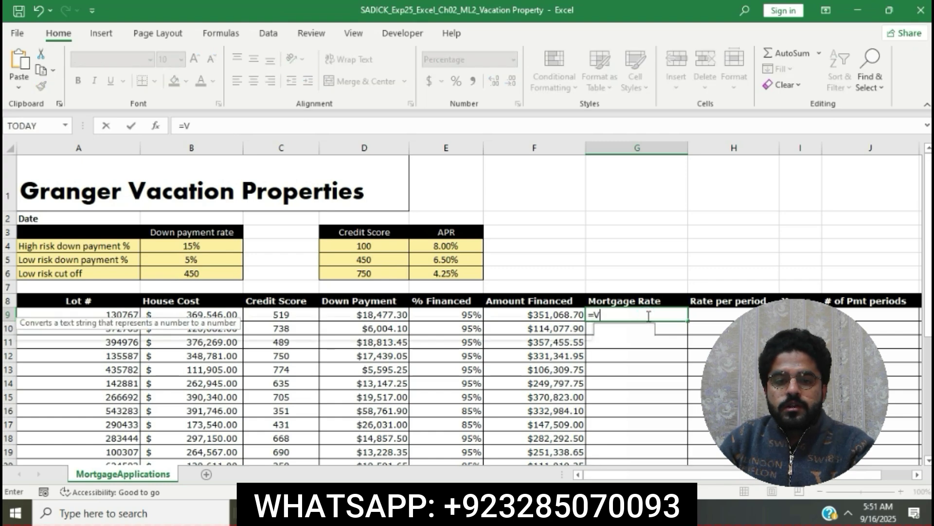
text(LOOKUP)
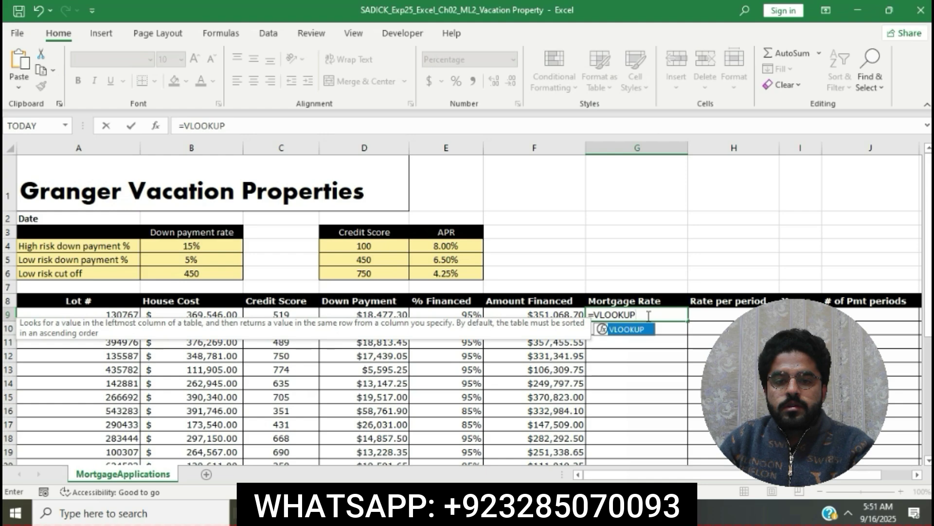
text(()
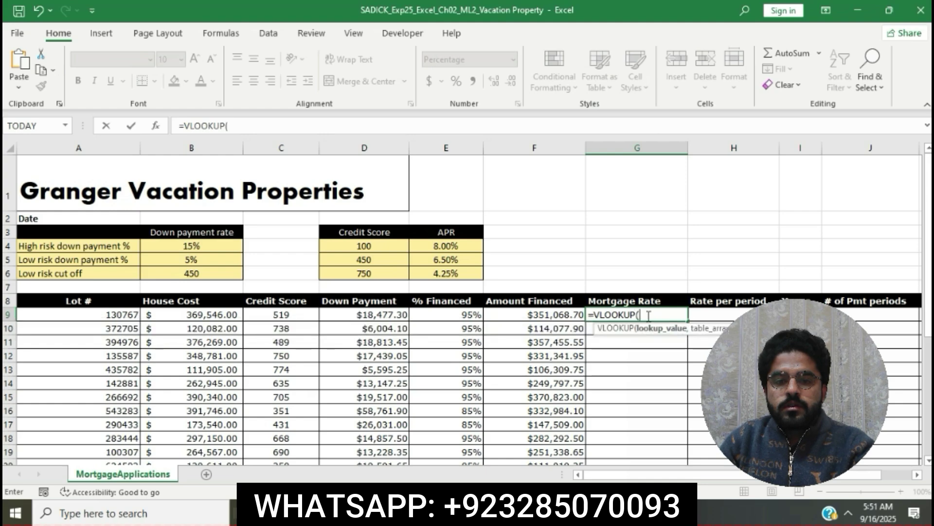
text(C9)
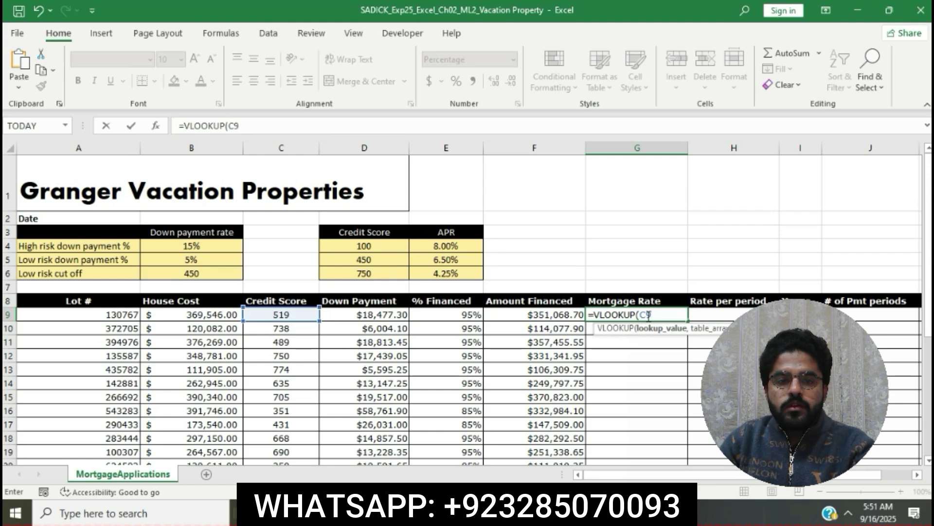
text(,$)
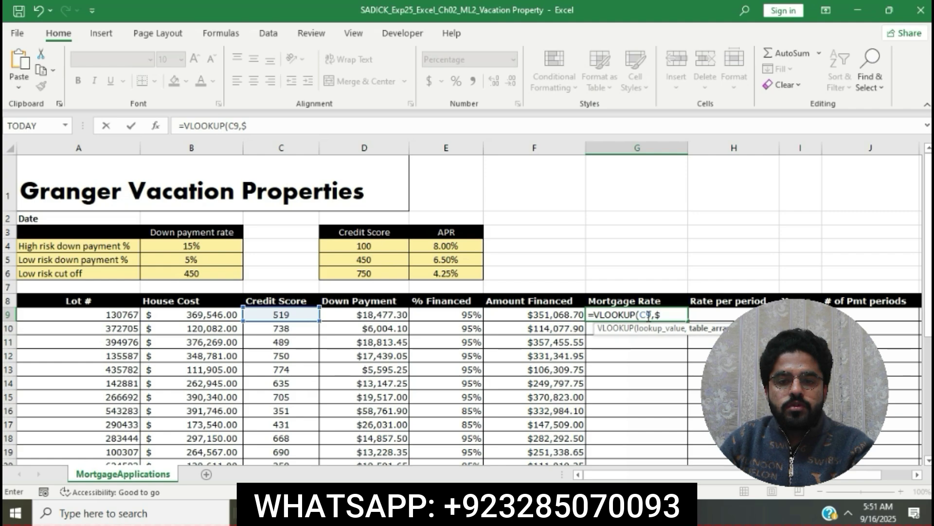
text(D$)
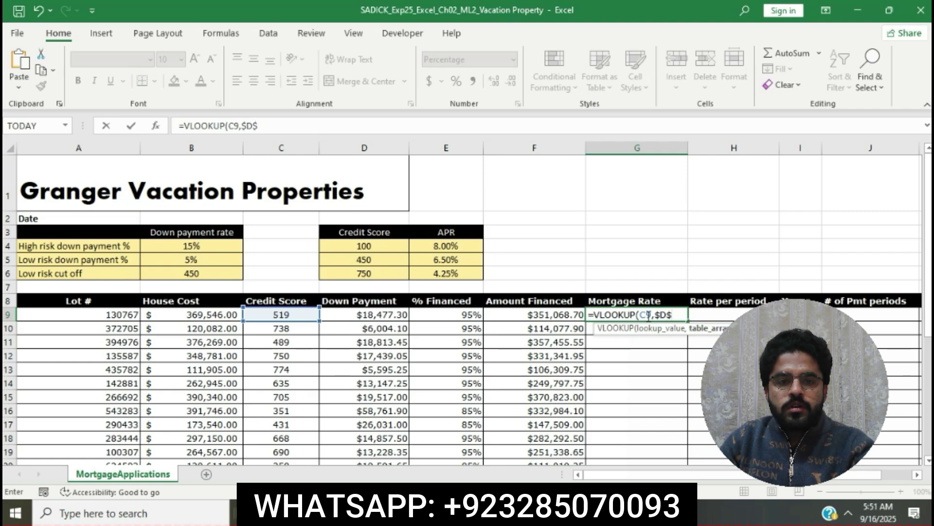
text(4)
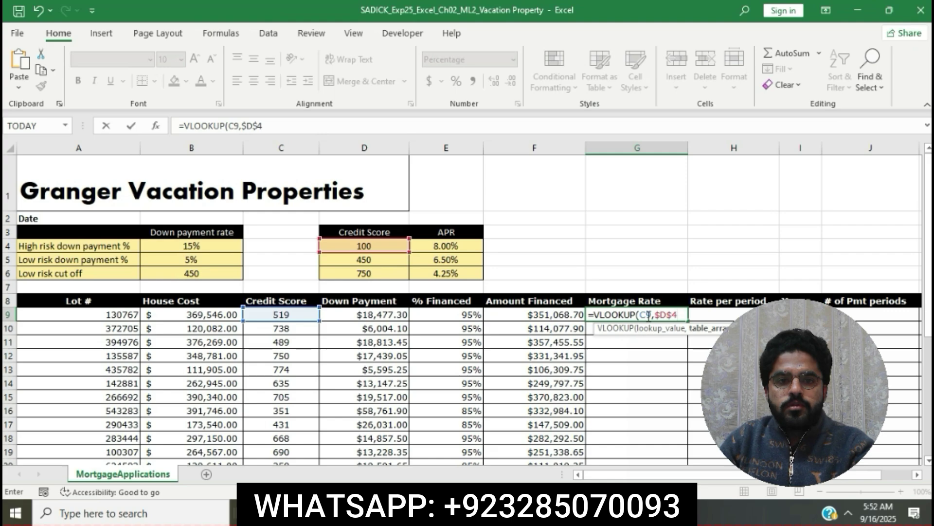
text(:)
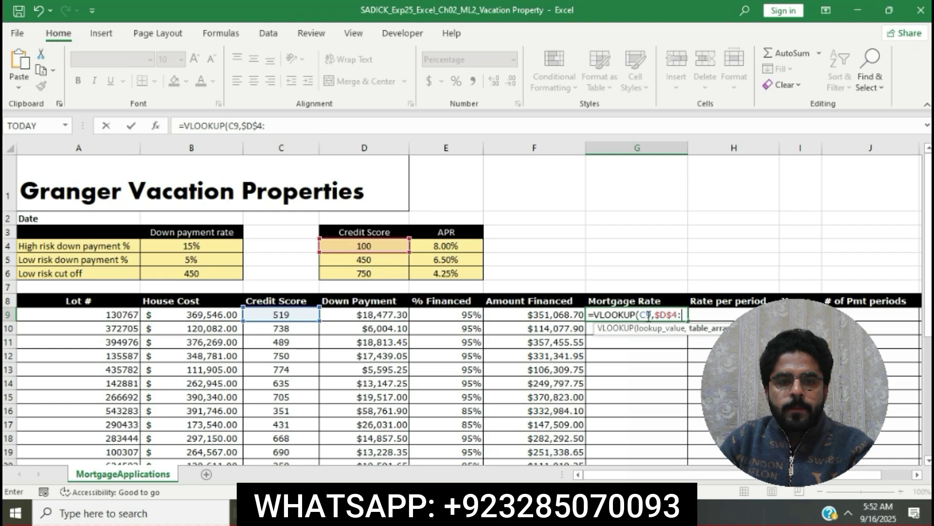
text($E$6)
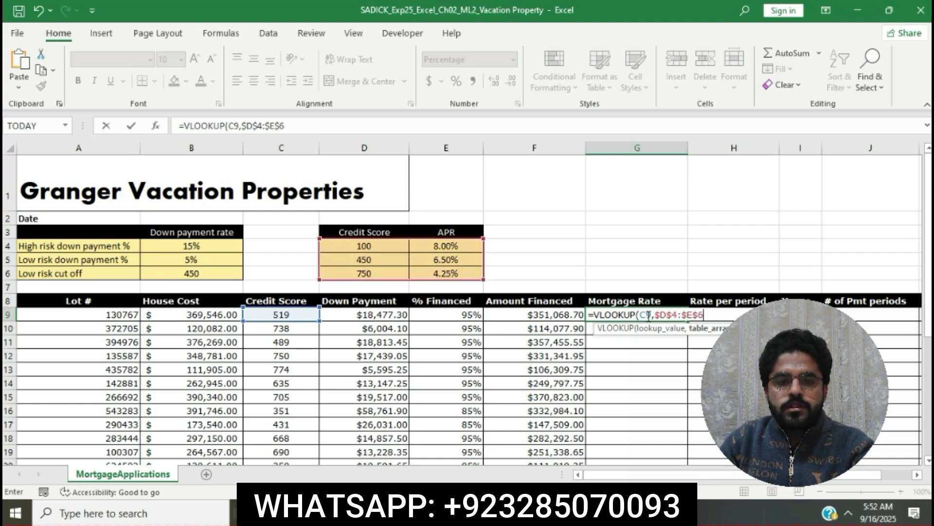
text(,2)
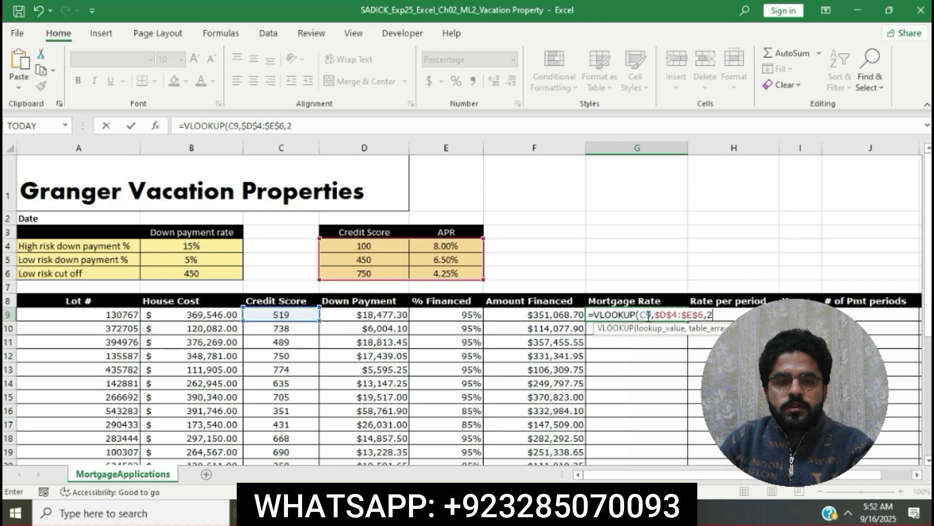
text())
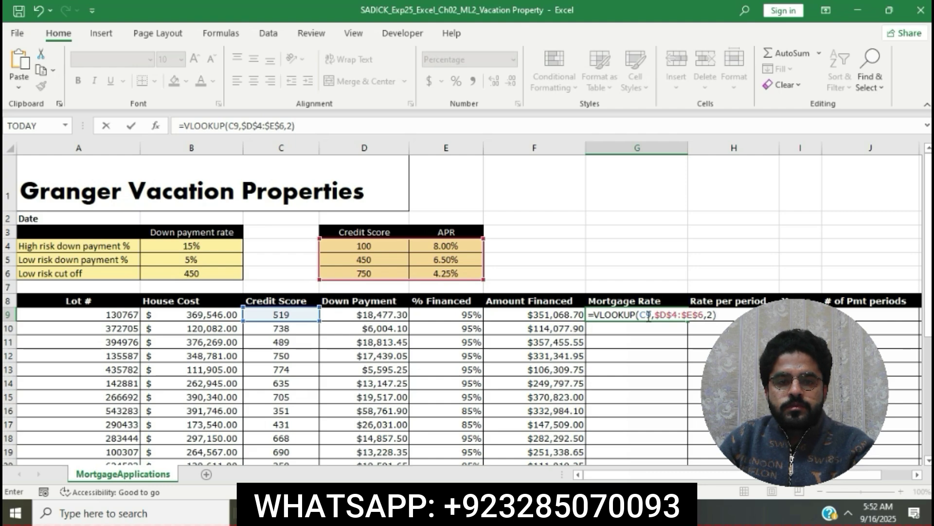
key(Return)
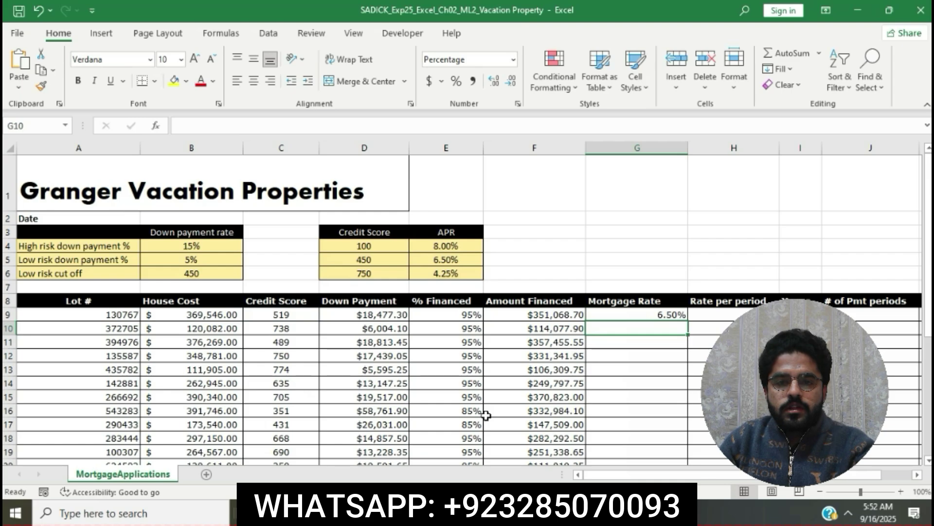
- Check the fill instruction of step 5 in Word, then copy the G9 formula down through G28 in the Excel workbook
key(alt+Tab)
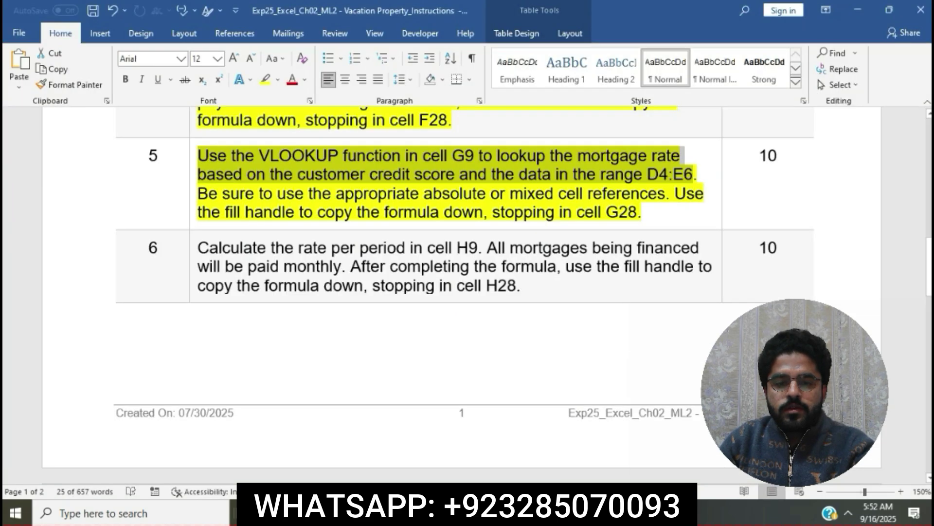
click(480, 227)
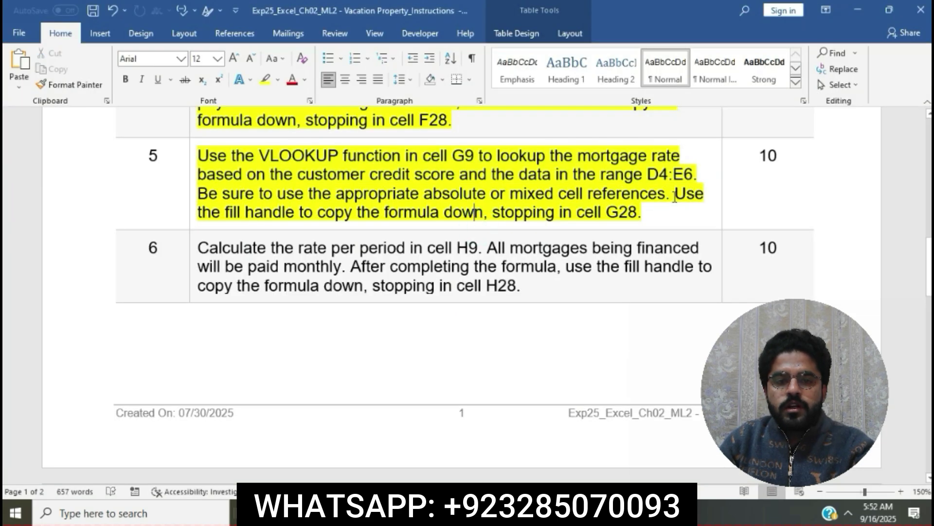
drag(672, 195, 693, 212)
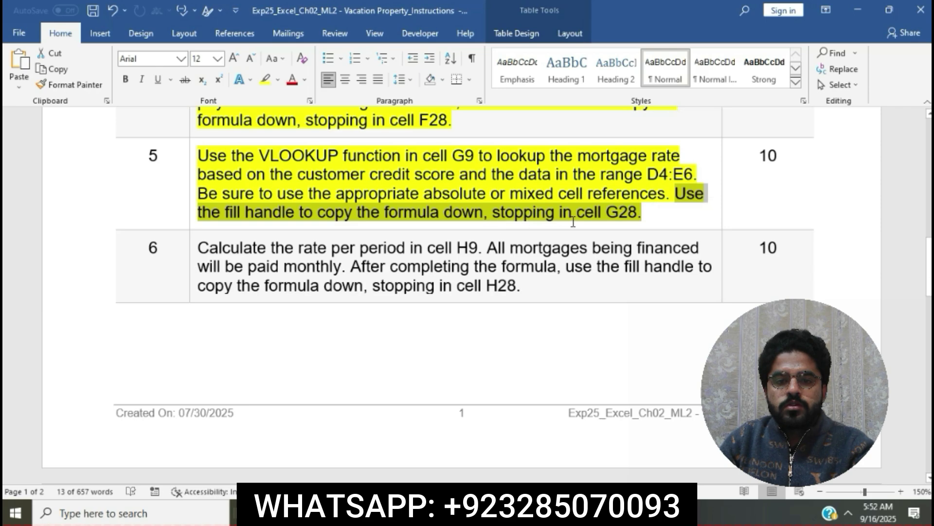
key(alt+Tab)
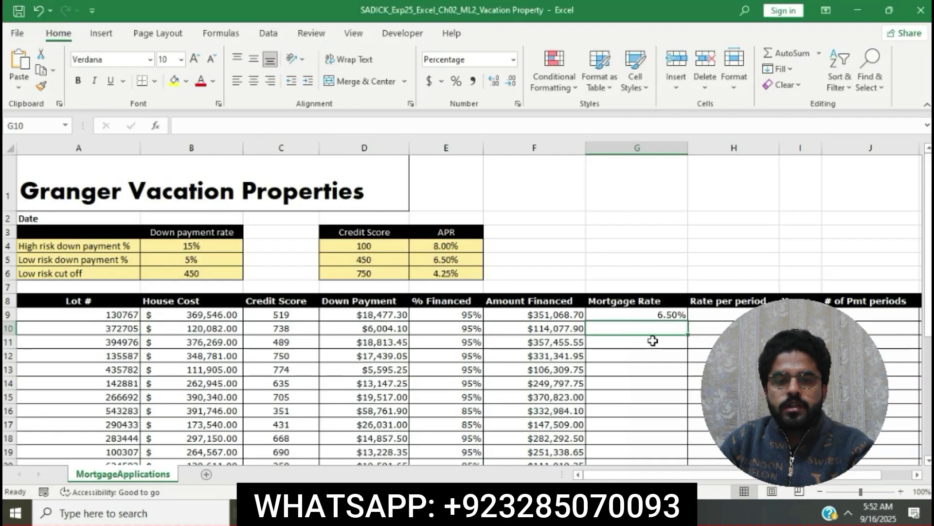
click(643, 312)
click(643, 312)
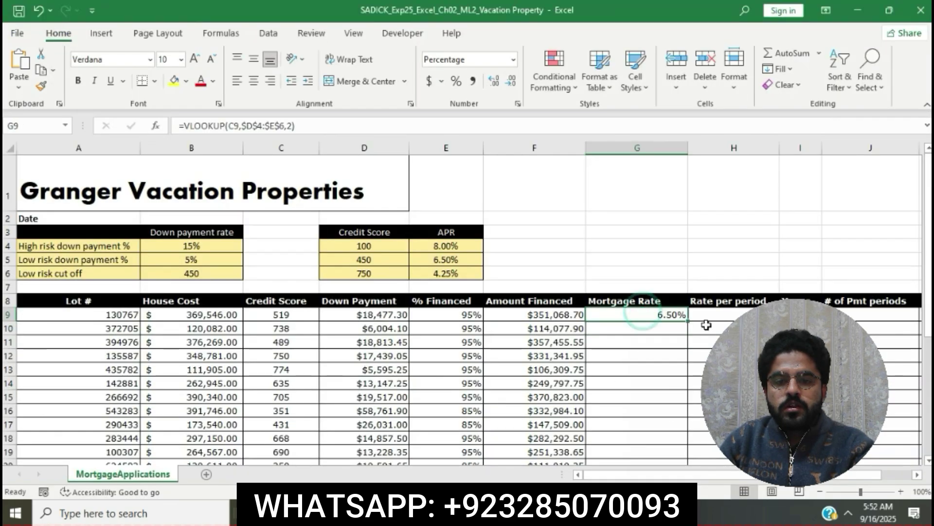
drag(687, 321, 667, 433)
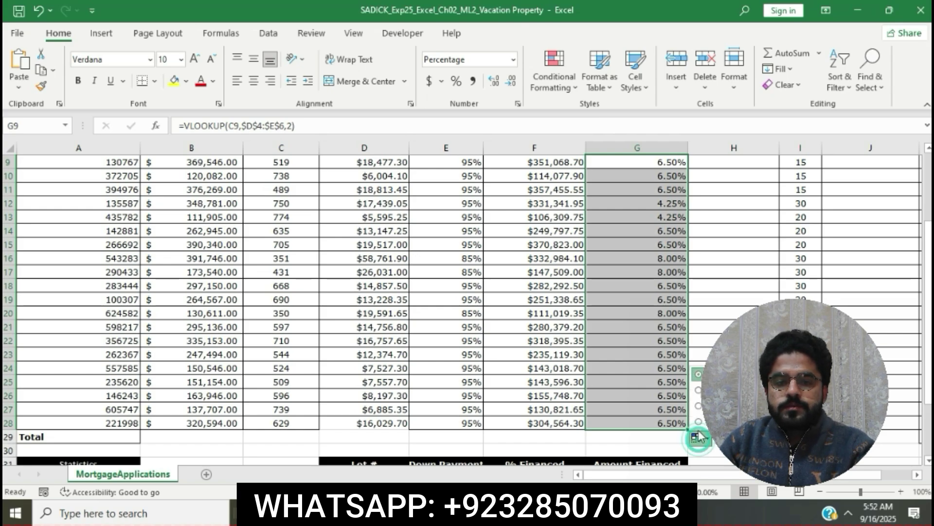
click(715, 287)
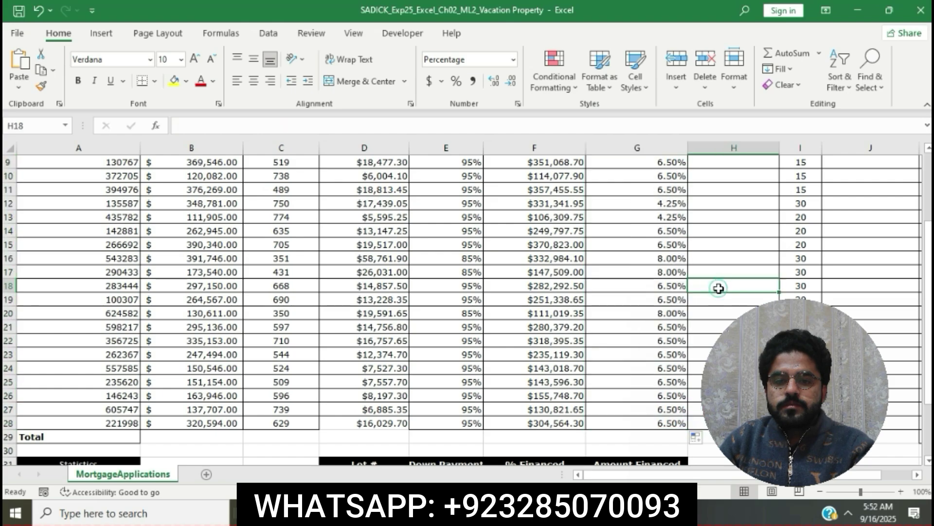
scroll(715, 287, up, 3)
- Switch to the Word instructions, highlight the whole step 6 text in yellow and select its sentence about the rate per period in H9
key(alt+Tab)
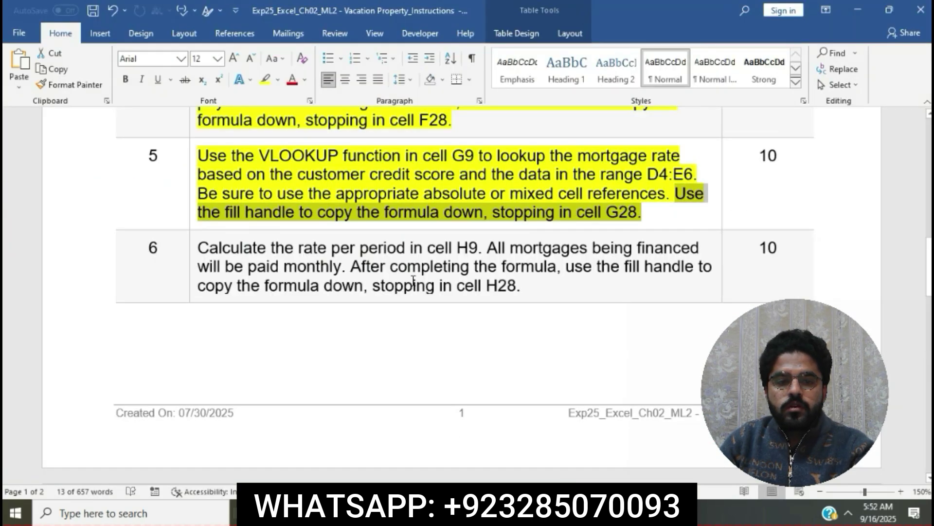
click(409, 210)
scroll(409, 210, down, 1)
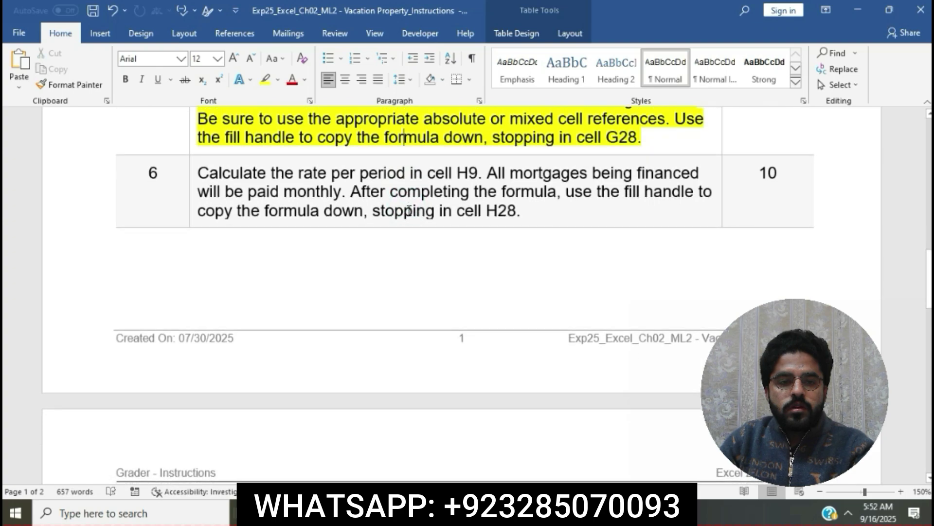
click(197, 174)
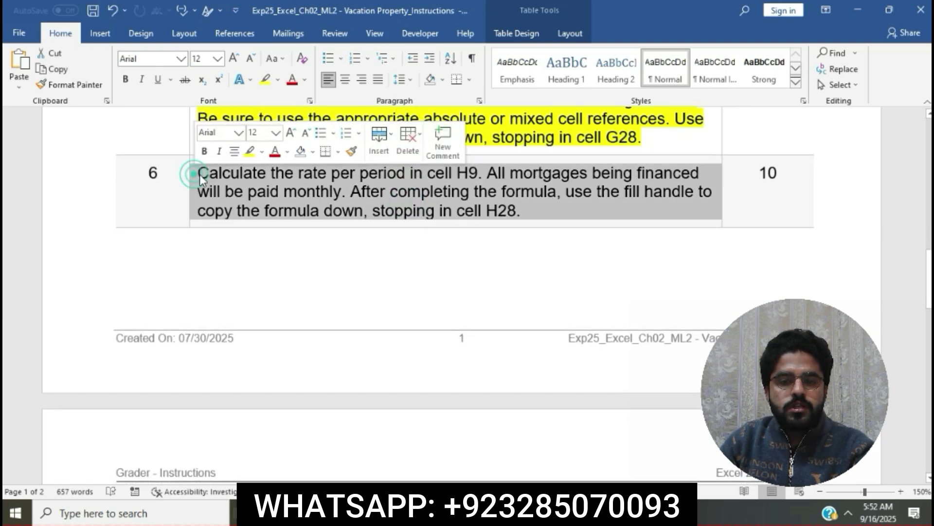
click(250, 152)
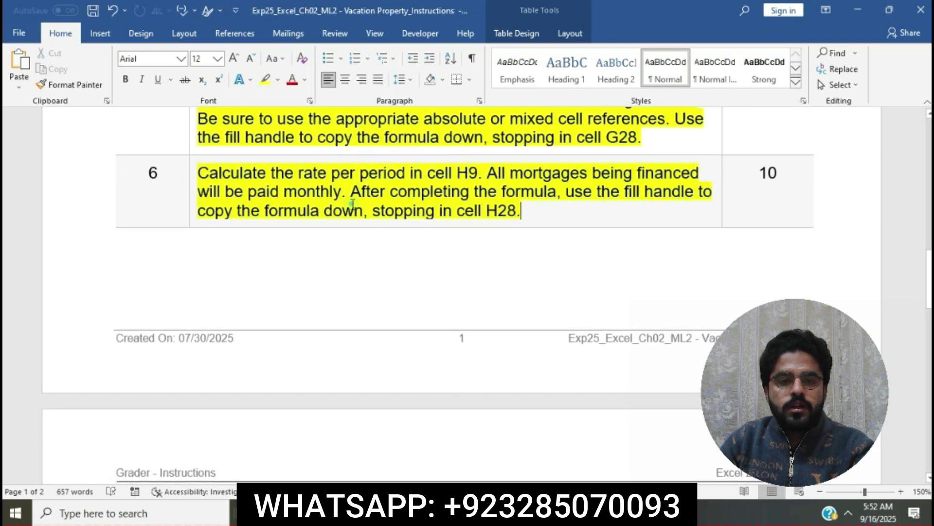
click(354, 209)
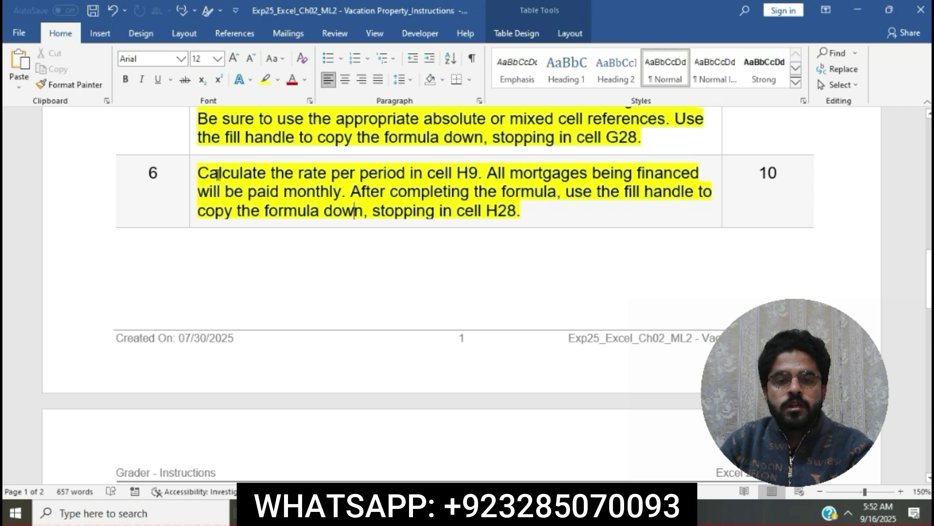
drag(197, 172, 483, 177)
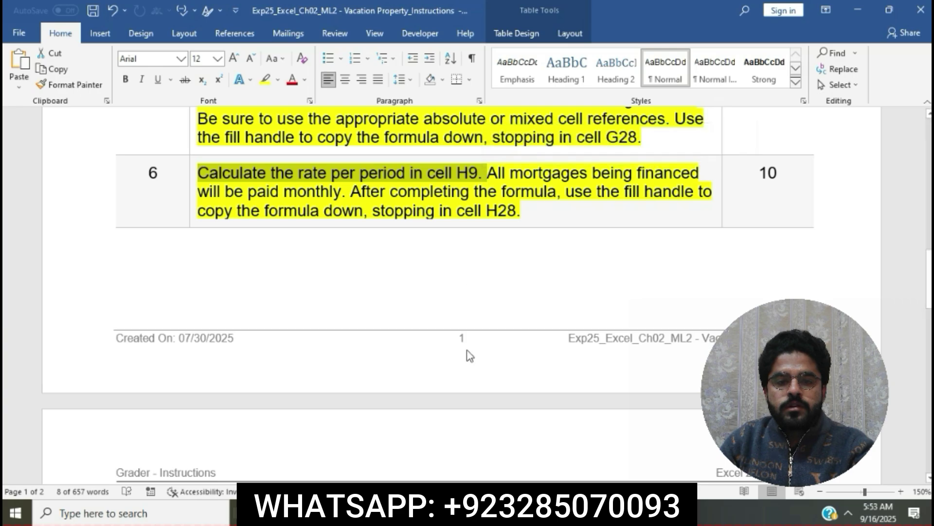
- Switch to the Excel workbook and enter the formula =G9/12 in H9
click(487, 513)
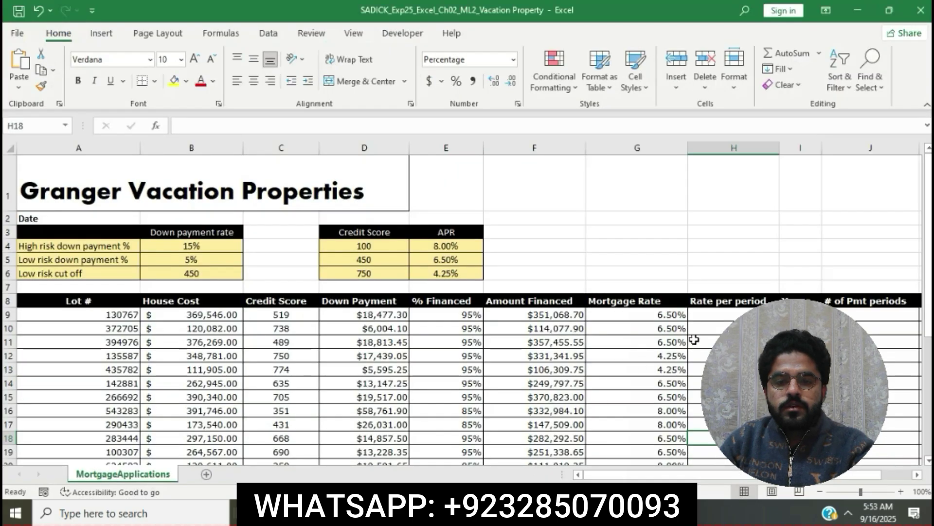
scroll(626, 314, right, 2)
click(625, 314)
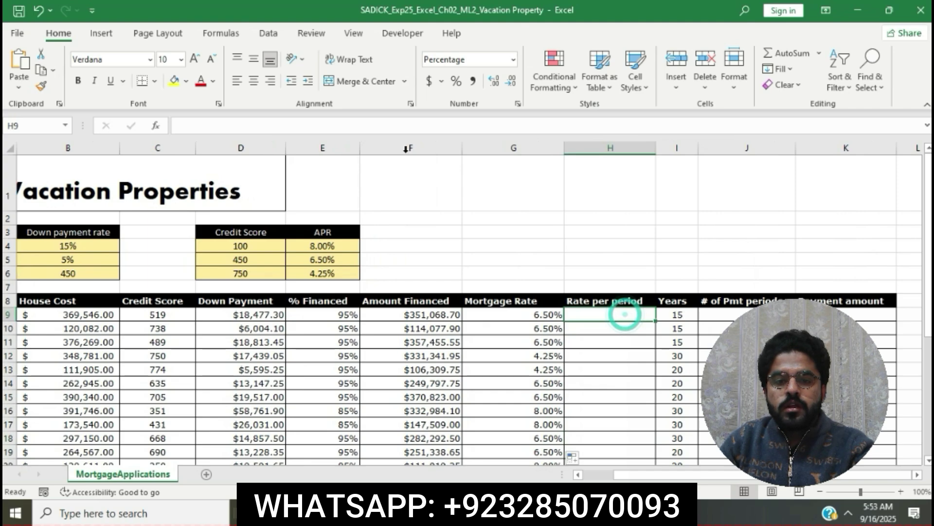
click(386, 125)
text(=)
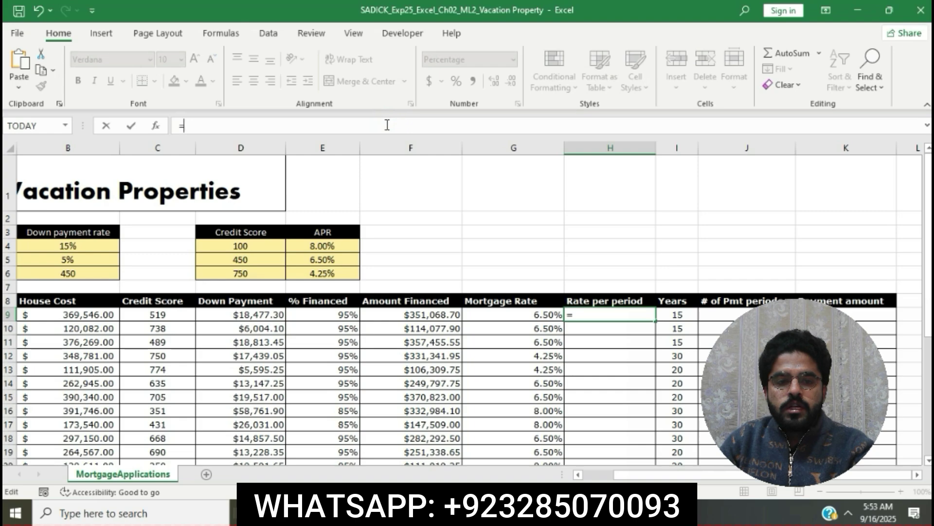
text(G9)
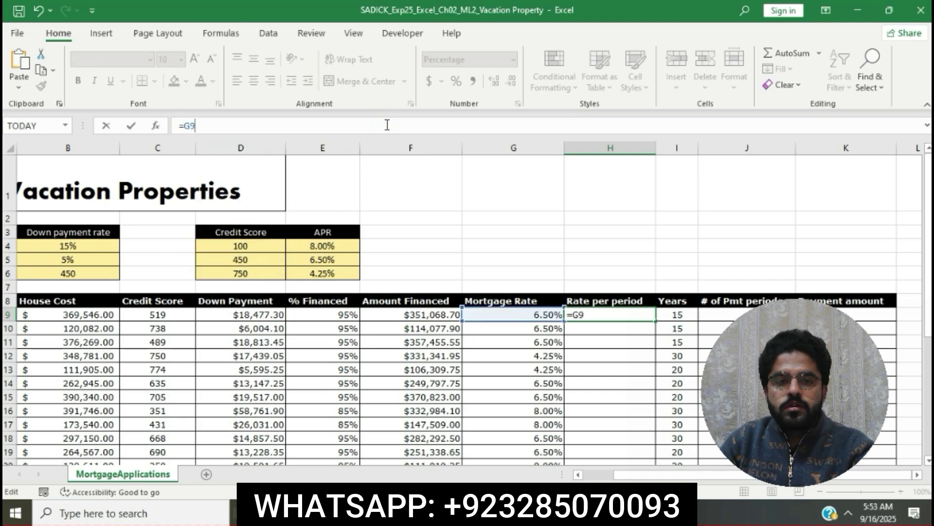
text(/)
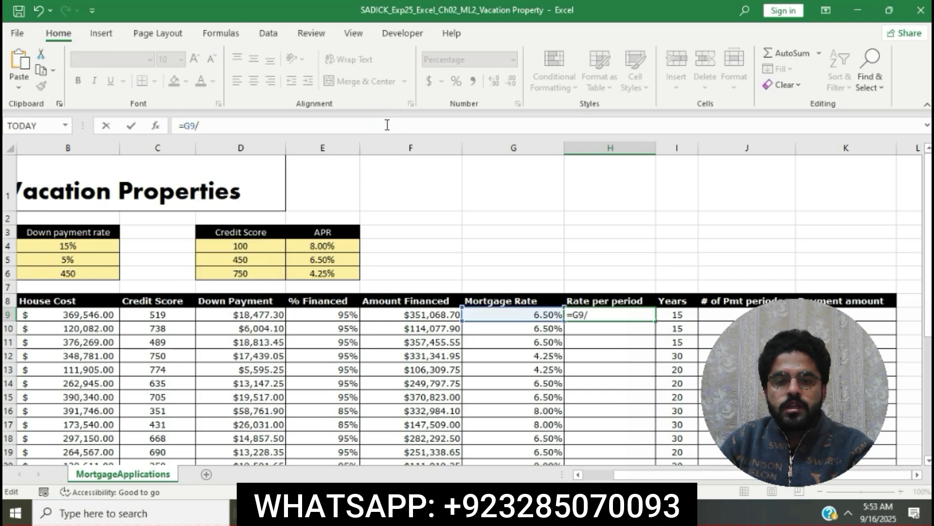
text(12)
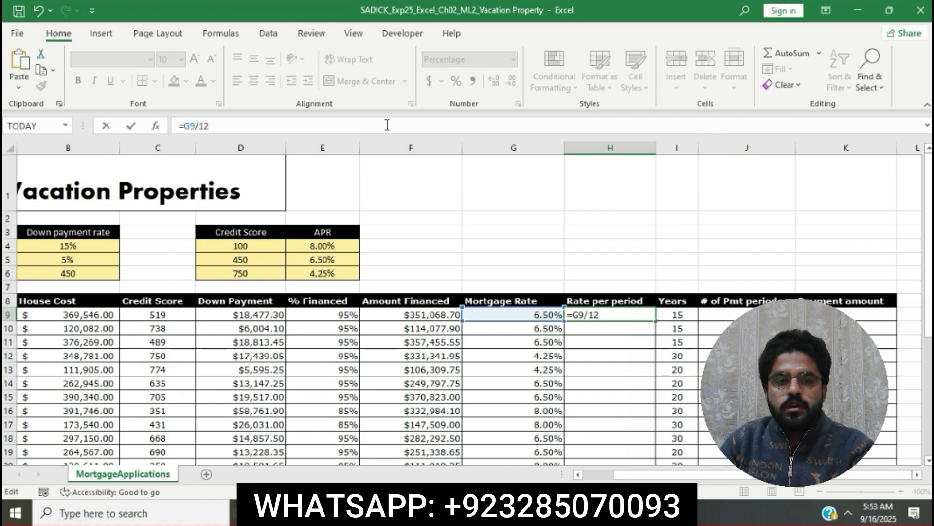
key(Return)
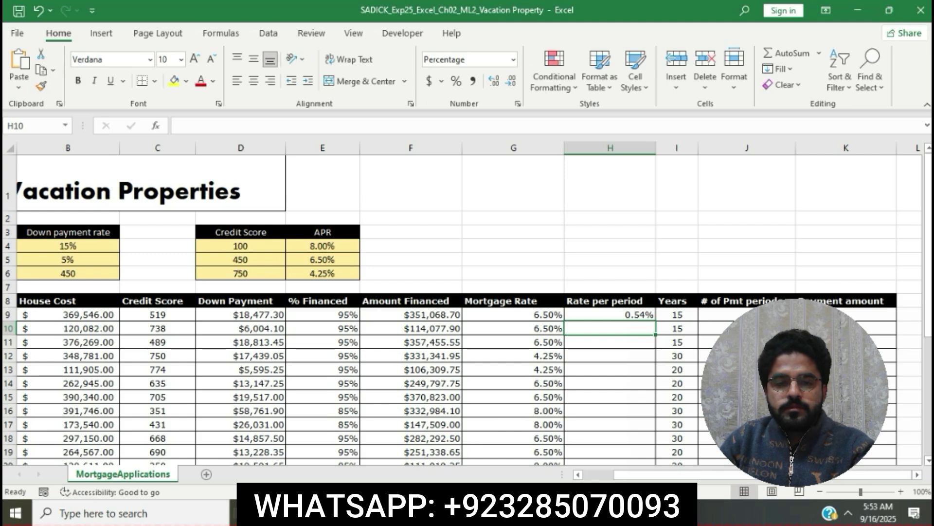
- Check the fill instruction of step 6 in Word, then copy the H9 formula down through H28 in the Excel workbook
key(alt+Tab)
click(541, 209)
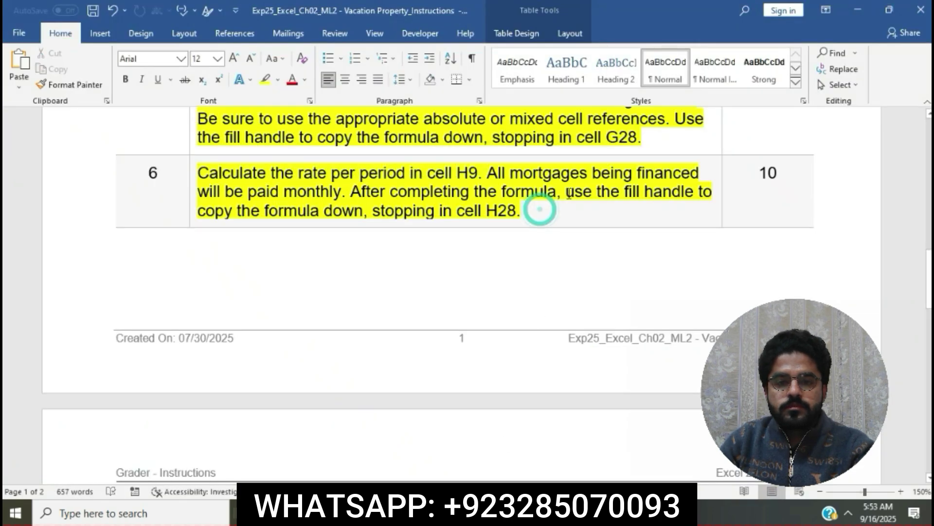
drag(567, 193, 579, 208)
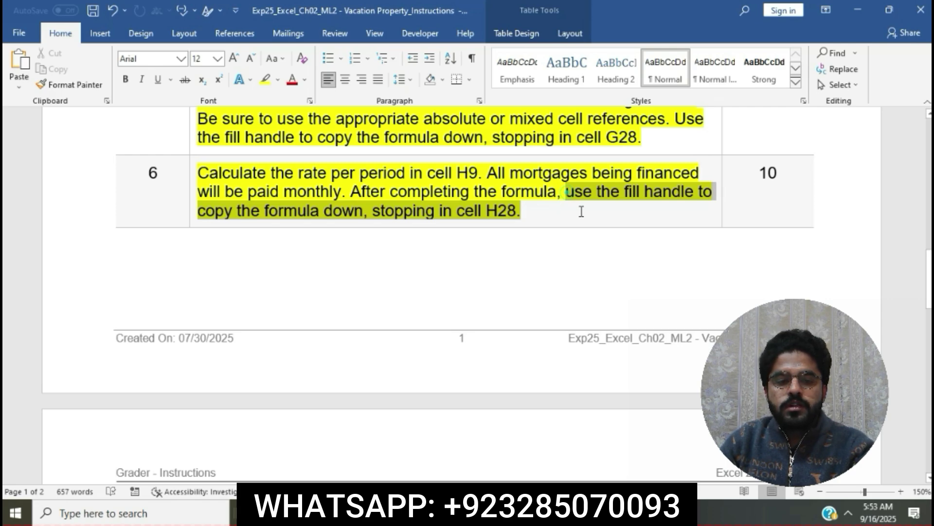
drag(582, 212, 582, 211)
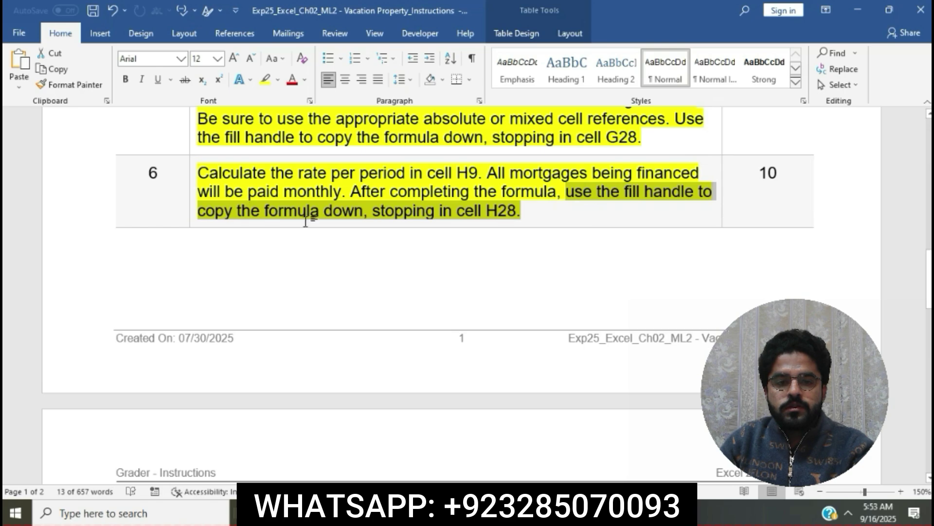
key(alt+Tab)
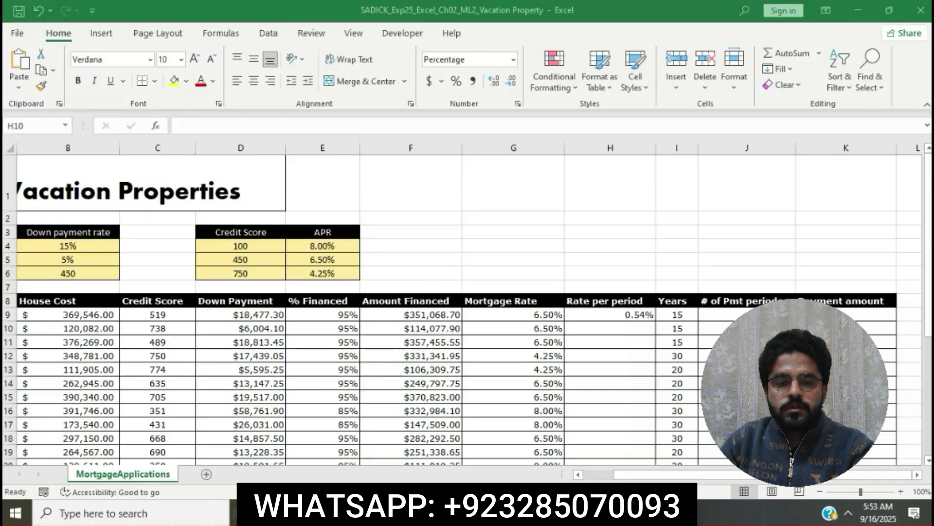
click(627, 314)
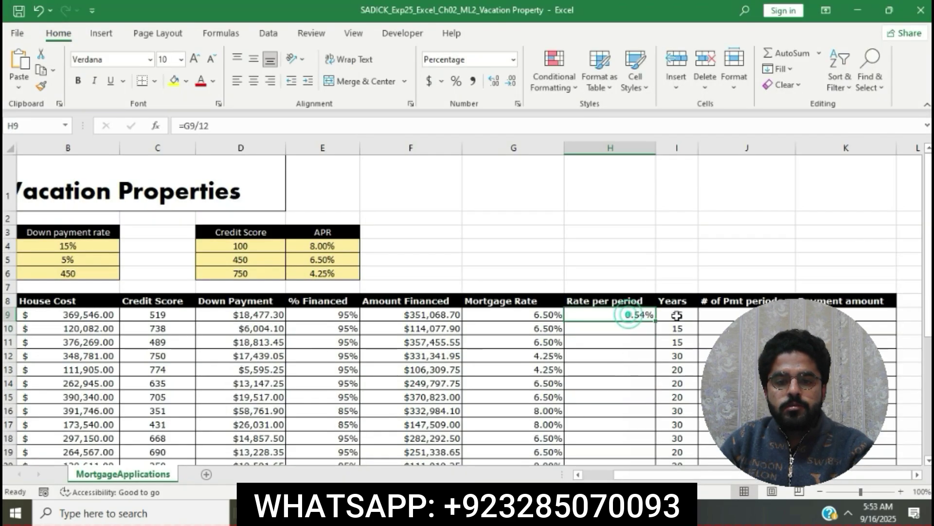
drag(657, 323, 600, 430)
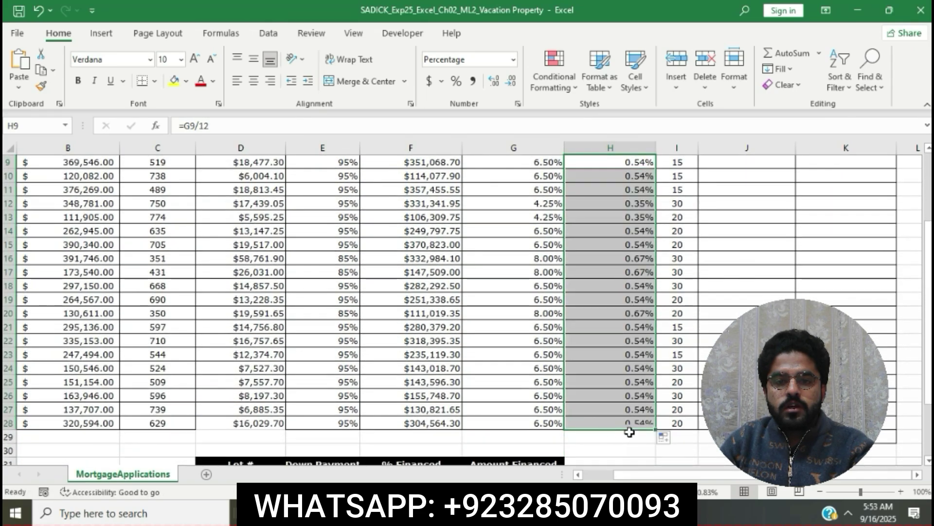
click(676, 440)
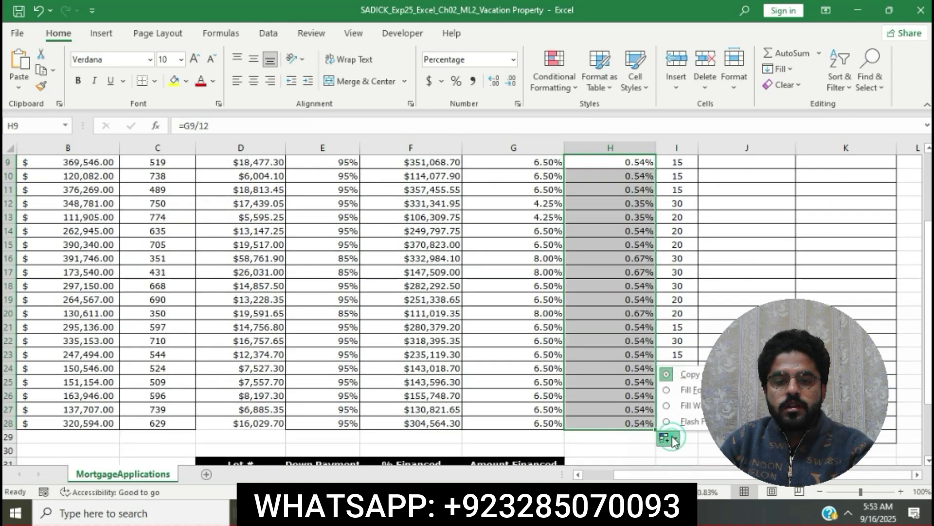
click(669, 409)
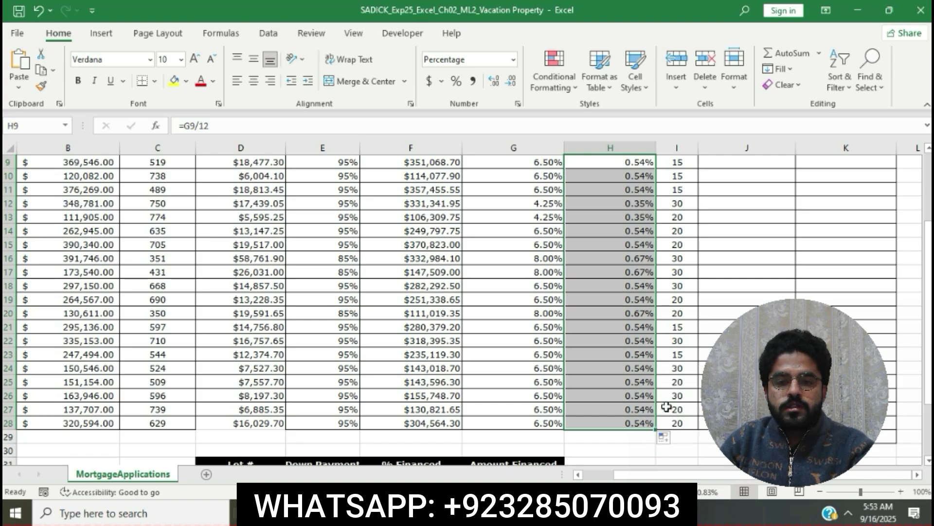
click(737, 313)
scroll(737, 313, up, 2)
scroll(737, 312, up, 1)
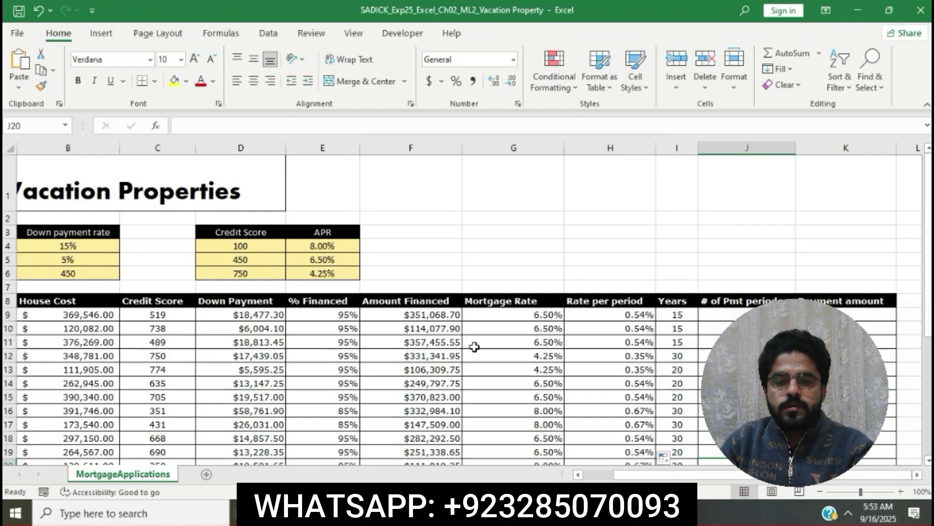
- Switch to the Word instructions, highlight the whole step 7 text in yellow and select its sentence about the payment periods in J9
key(alt+Tab)
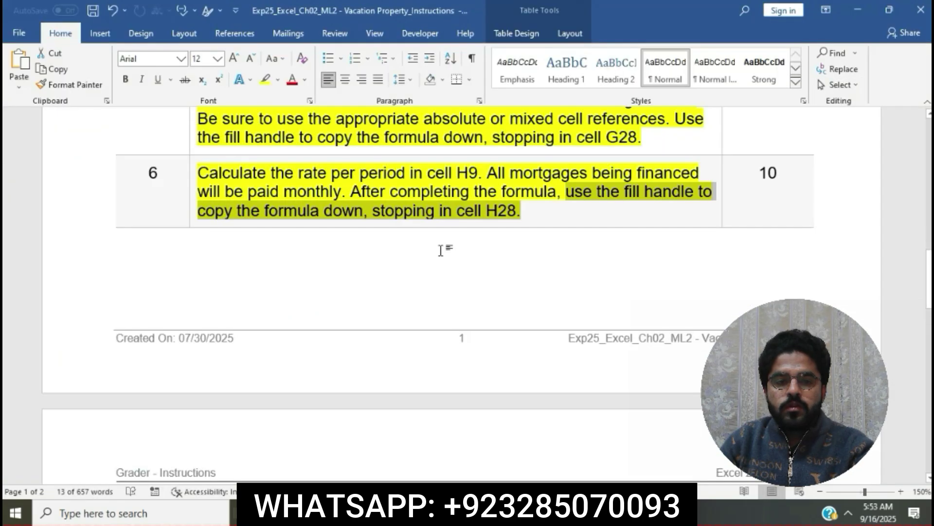
scroll(433, 249, down, 5)
click(194, 265)
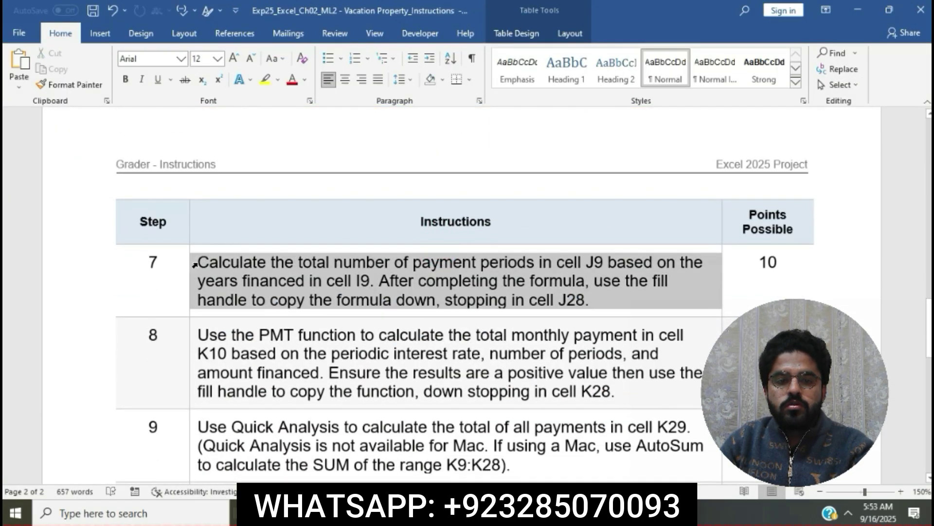
click(253, 241)
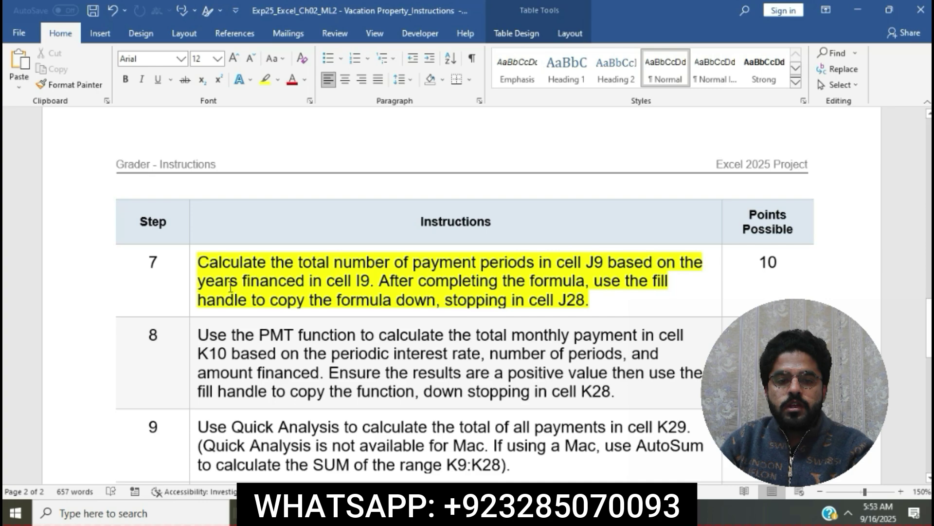
click(296, 282)
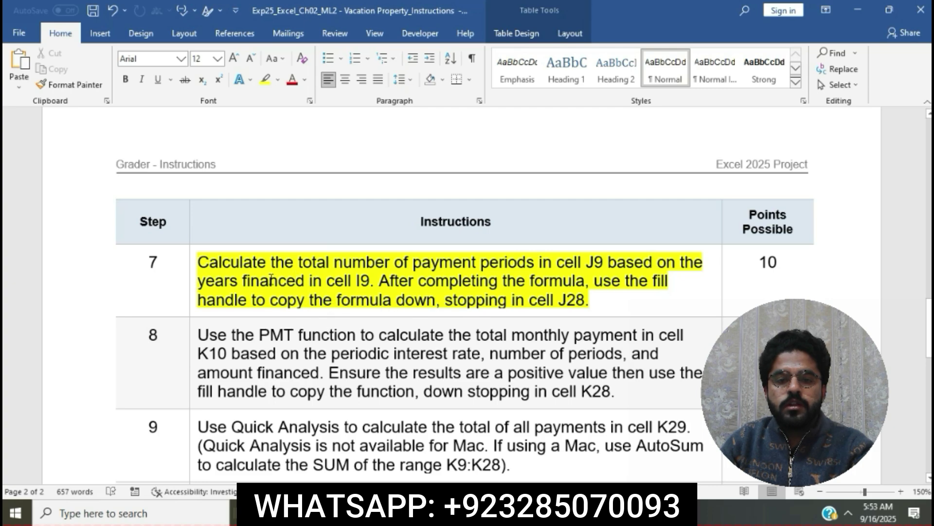
drag(210, 263, 623, 269)
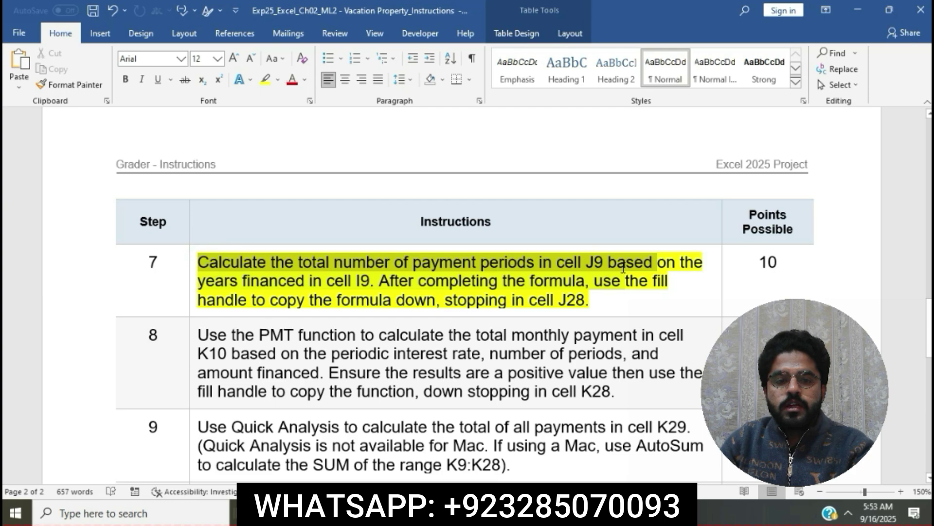
drag(624, 269, 369, 282)
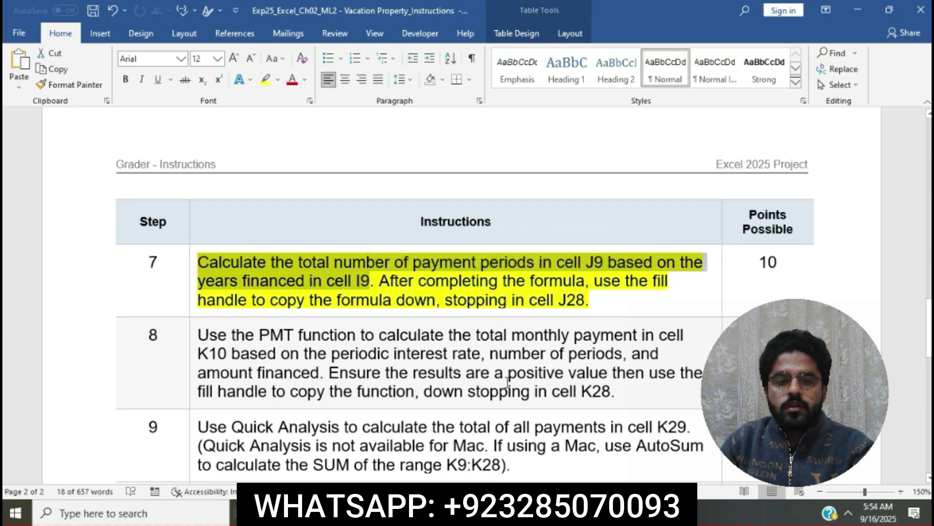
- Switch to the Excel workbook and enter the formula =I9*12 in J9
key(alt+Tab)
click(726, 314)
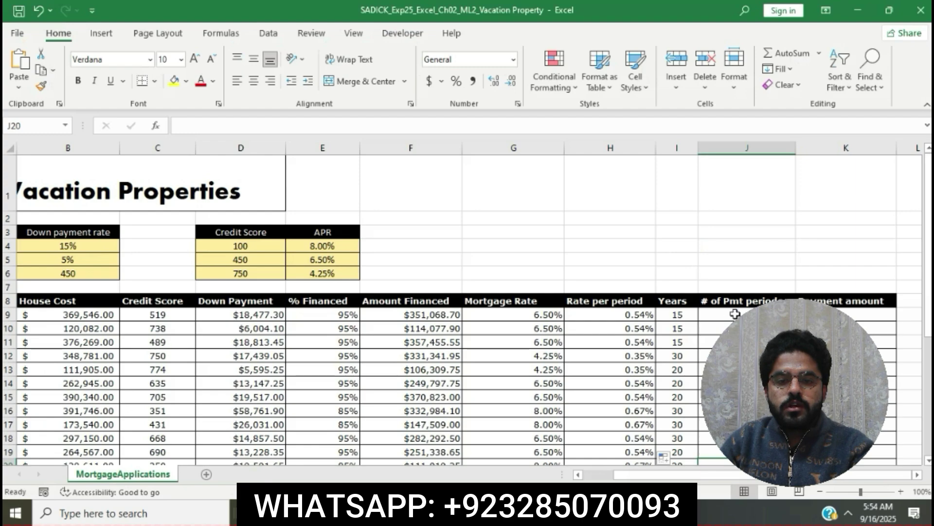
click(455, 127)
text(=)
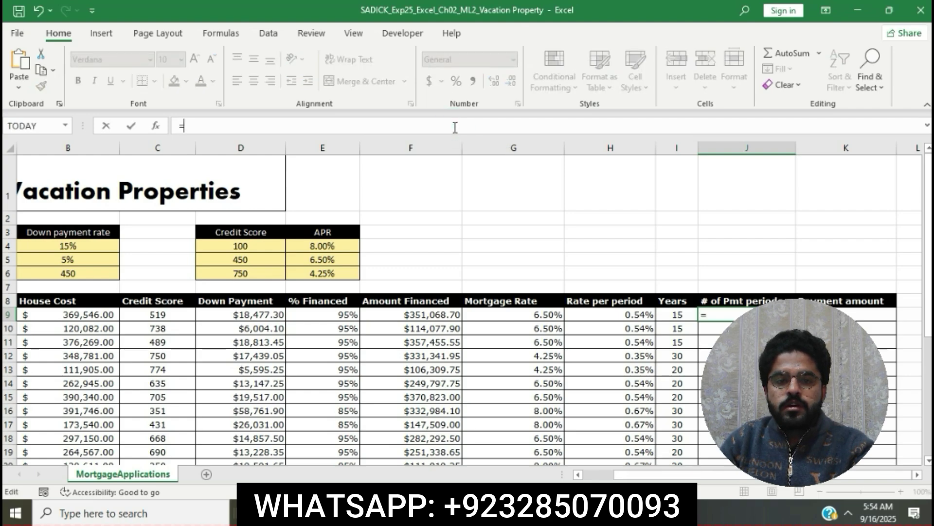
text(I9)
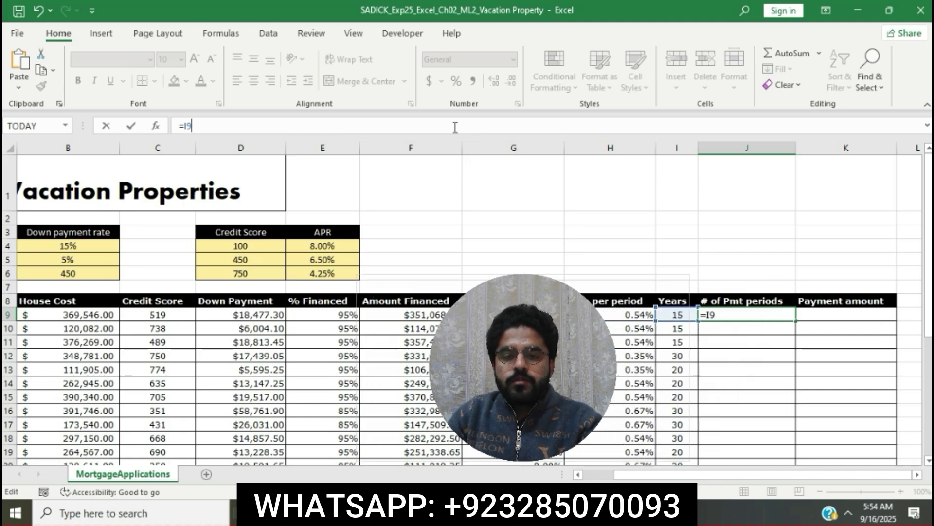
text(*)
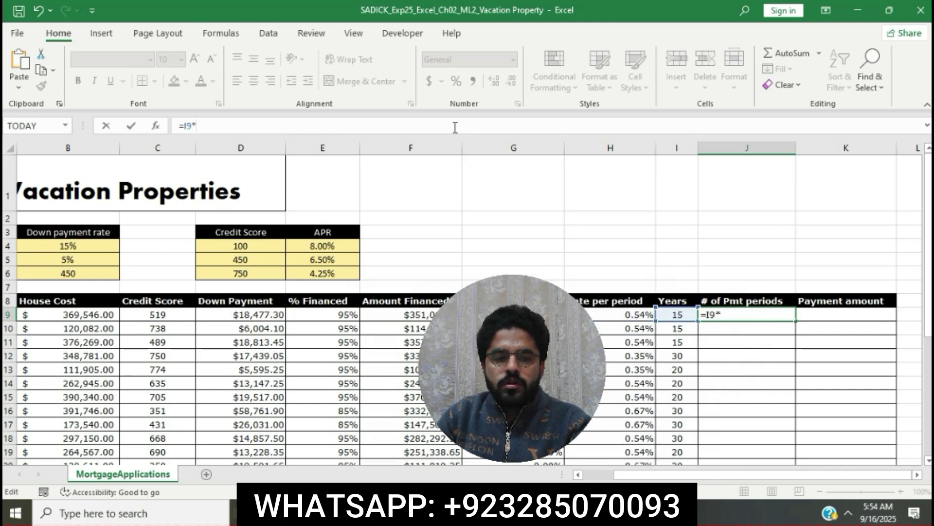
text(12)
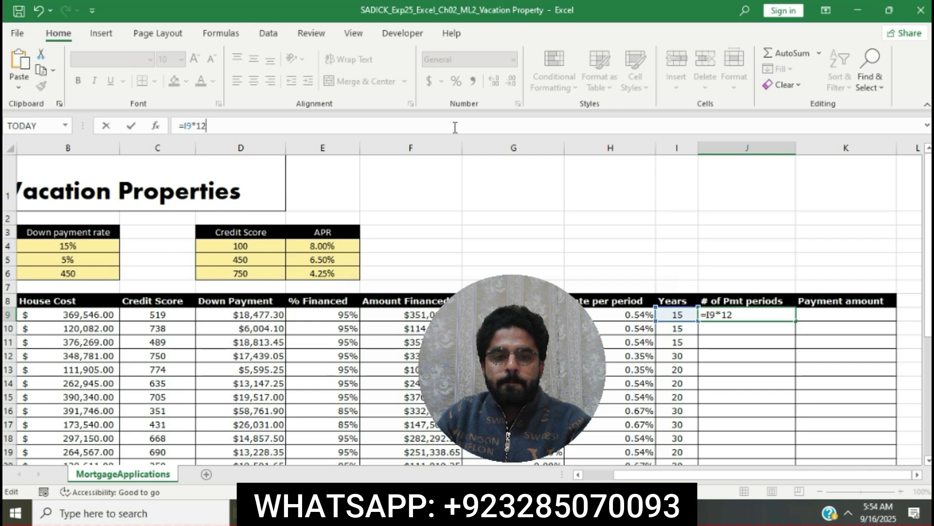
key(Return)
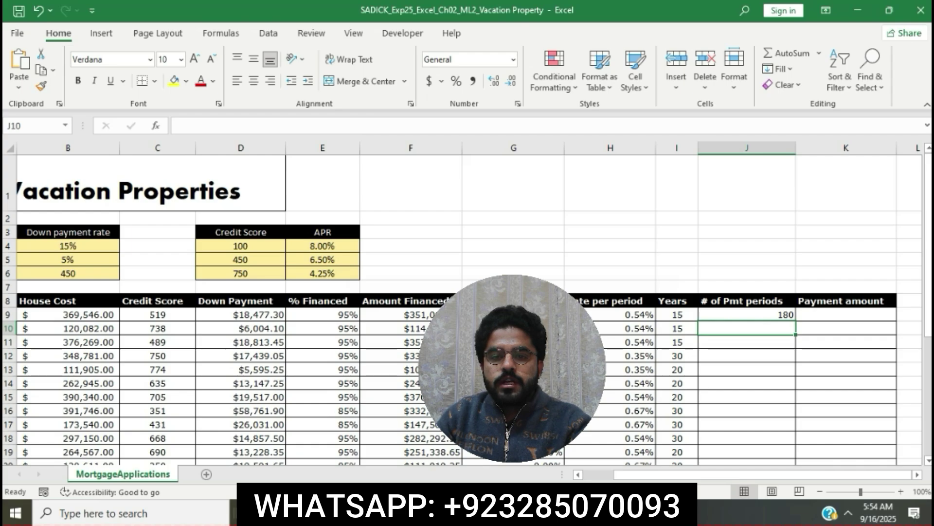
- Check the fill instruction of step 7 in Word, then copy the J9 formula down through J28 without formatting in the Excel workbook
key(alt+Tab)
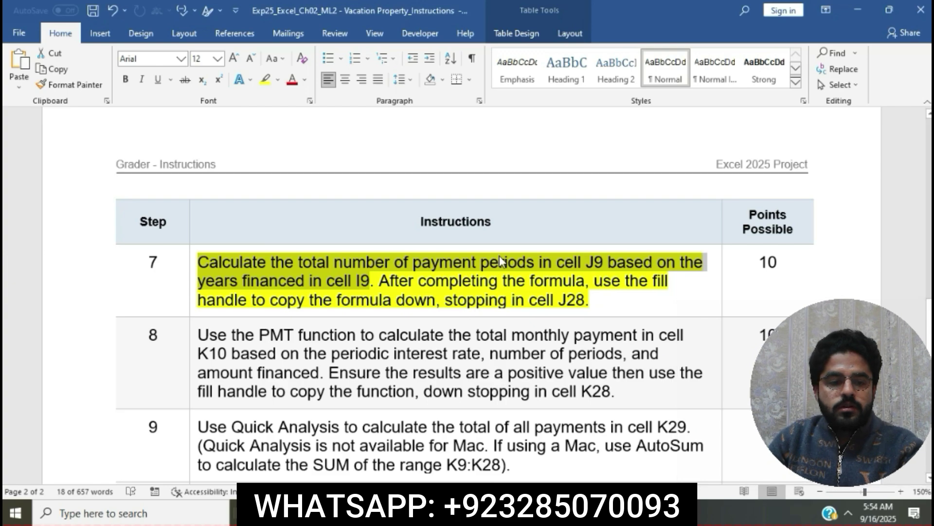
click(500, 260)
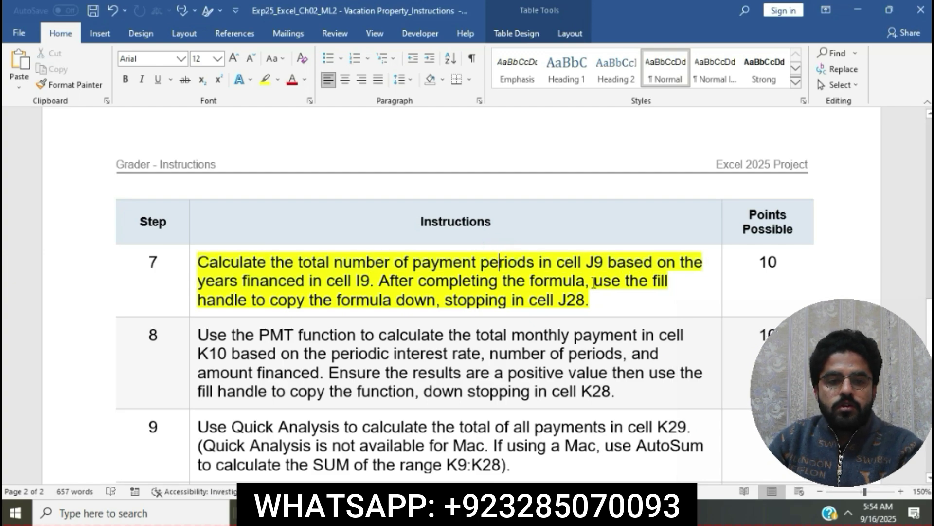
drag(594, 281, 618, 298)
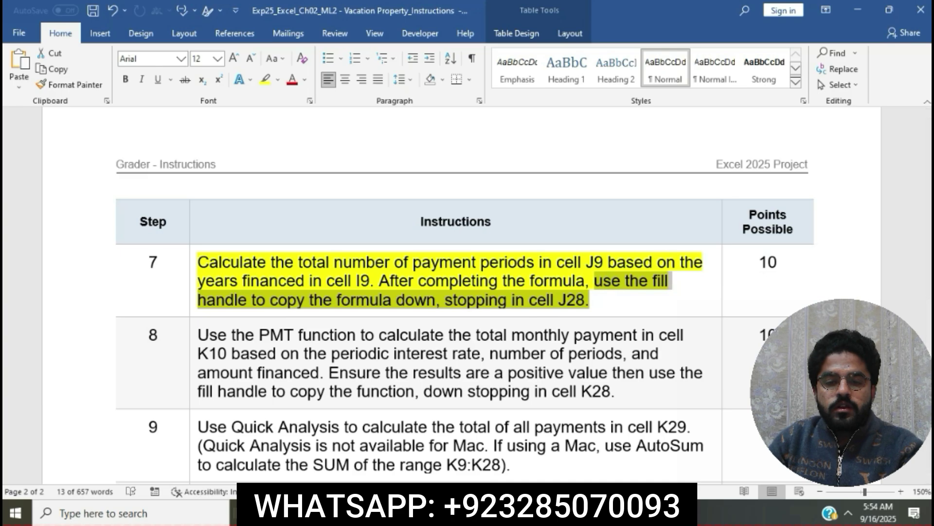
key(alt+Tab)
click(753, 313)
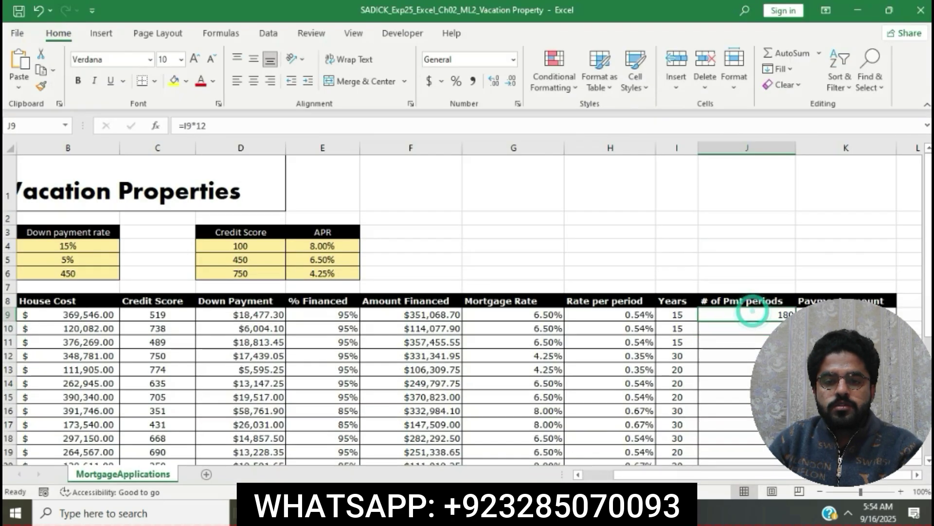
drag(795, 321, 752, 428)
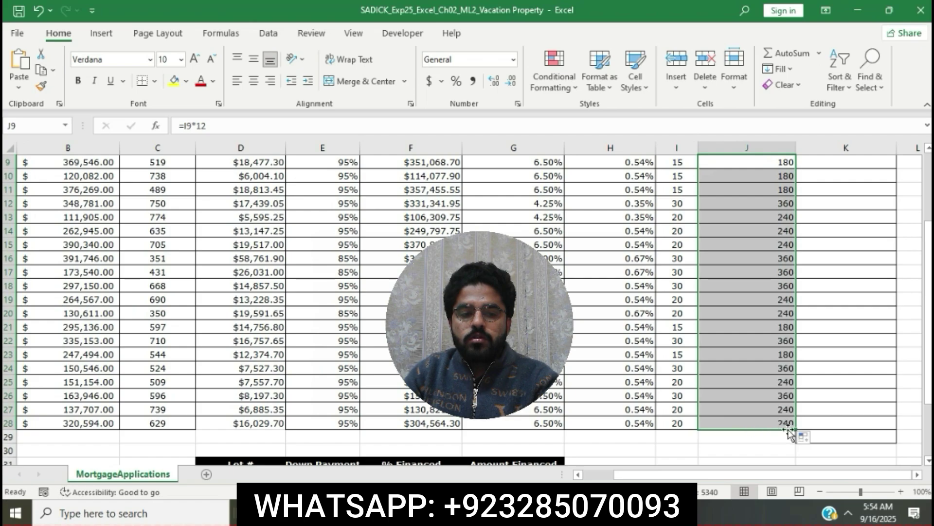
click(808, 438)
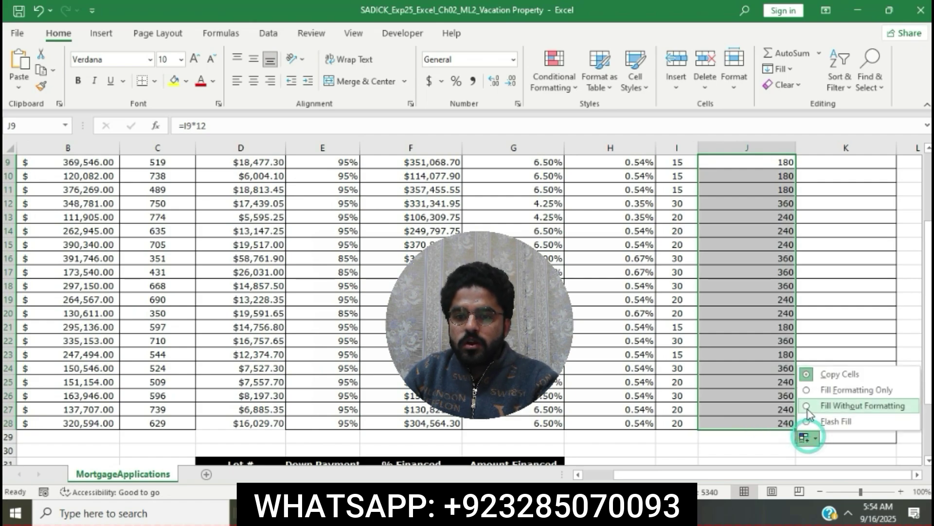
click(807, 408)
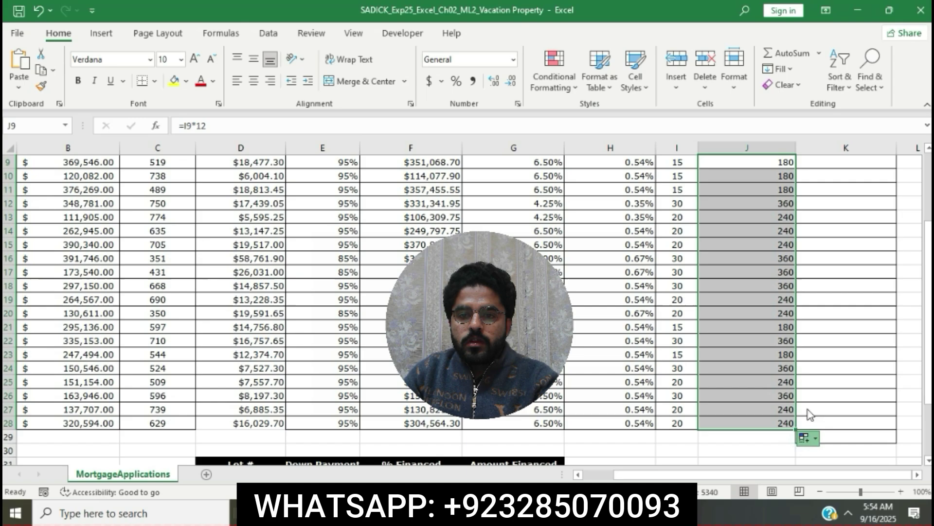
click(822, 286)
scroll(822, 284, up, 3)
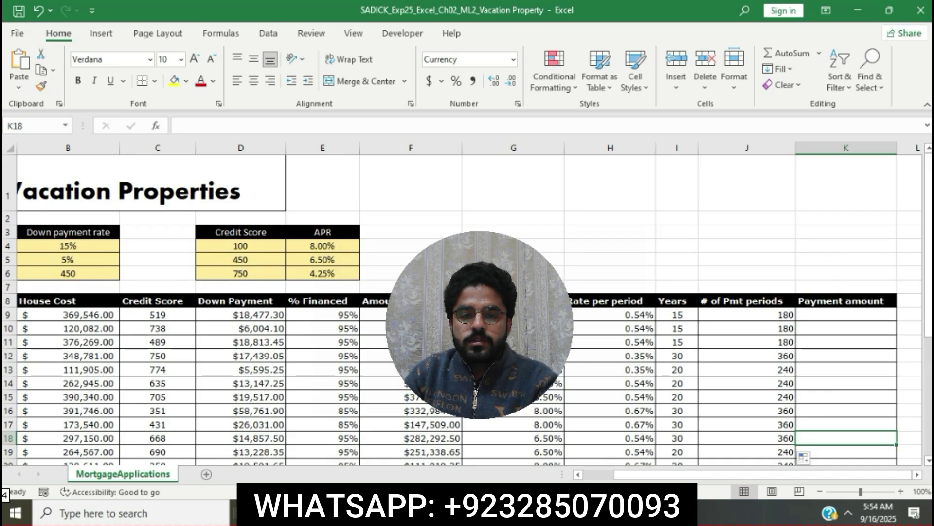
- Switch to the Word instructions, highlight the whole step 8 text in yellow and select its sentence about the PMT function
key(alt+Tab)
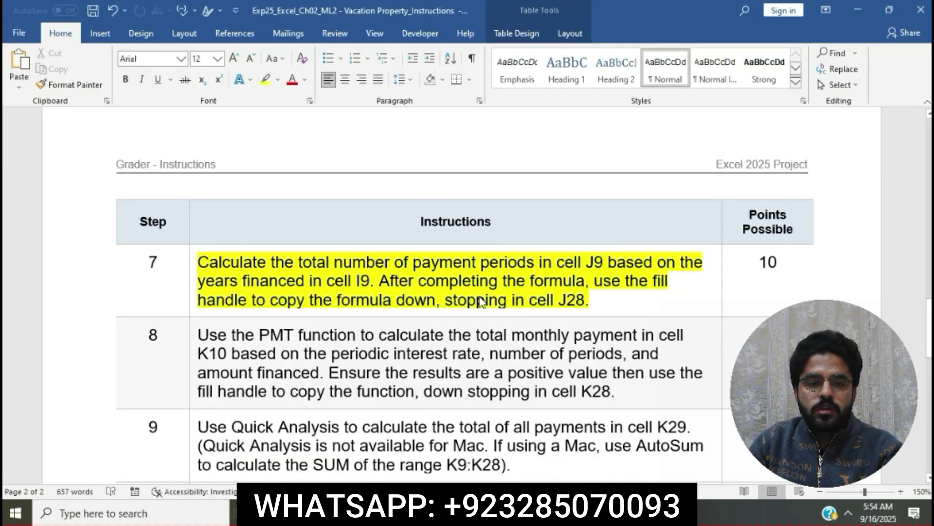
scroll(479, 300, down, 3)
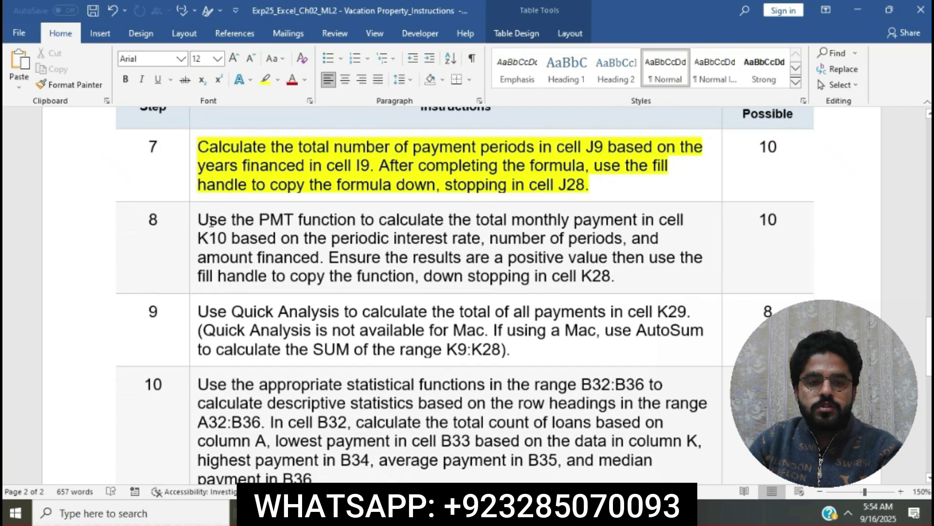
click(193, 222)
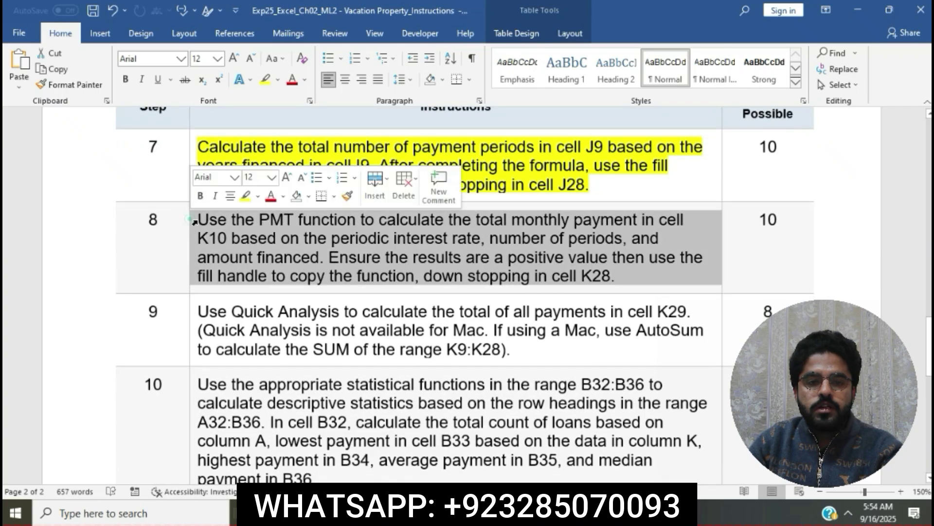
click(244, 196)
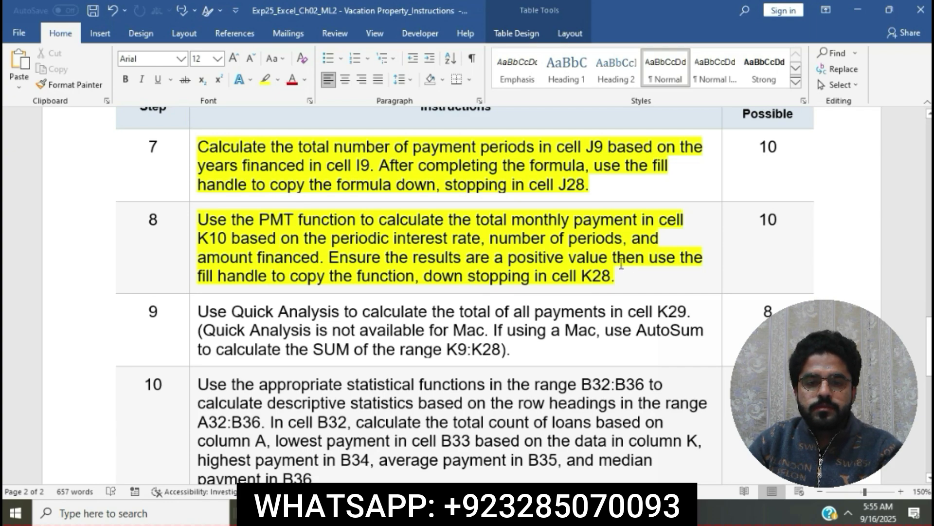
drag(201, 220, 343, 247)
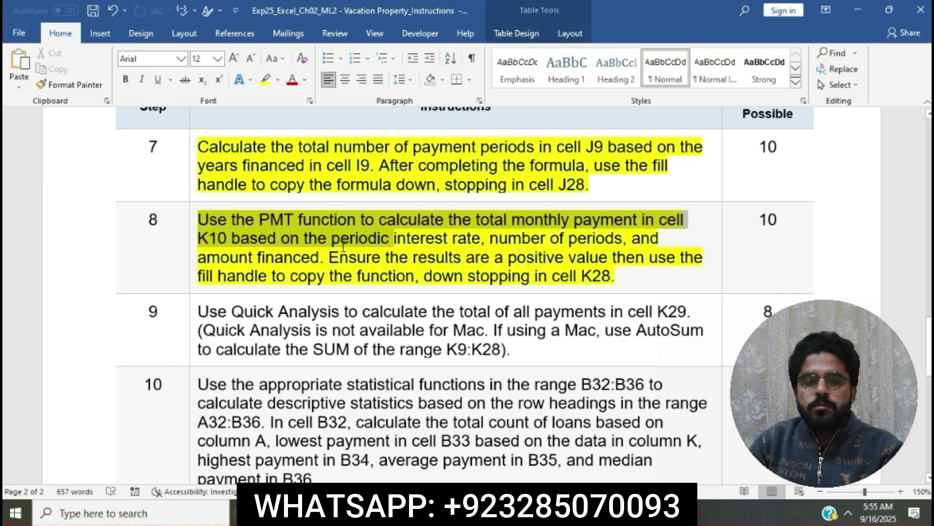
mouse_move(343, 248)
mouse_down()
mouse_move(360, 257)
mouse_move(329, 252)
mouse_up()
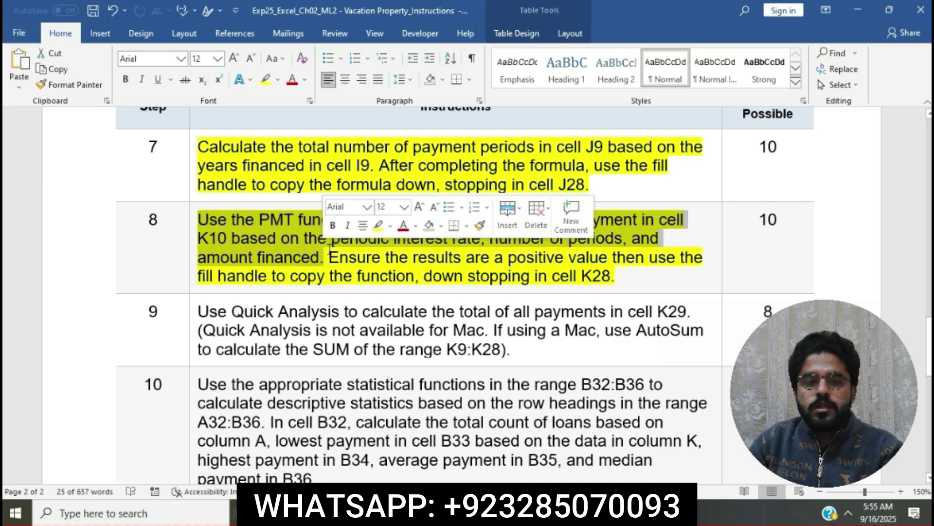
- Switch to the Excel workbook and enter the formula =PMT(H9,J9,-F9) in K9 to calculate the monthly payment
key(alt+Tab)
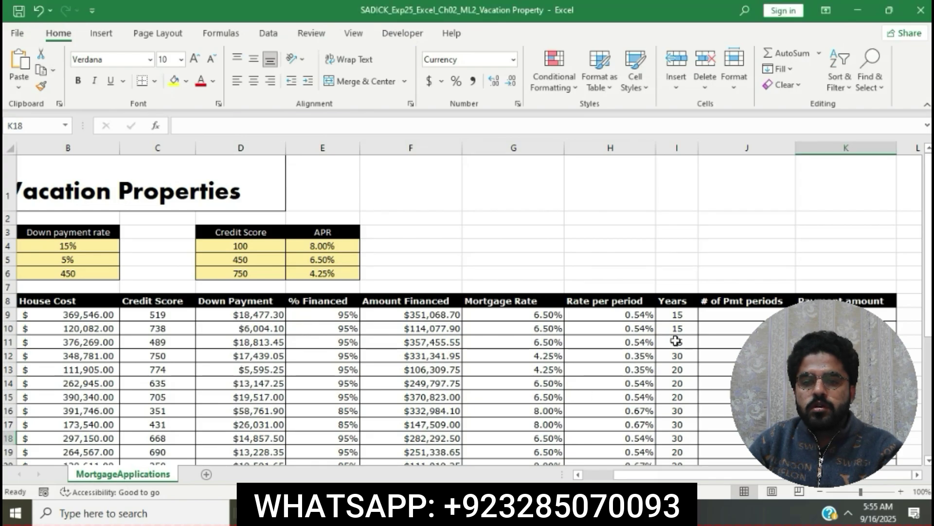
scroll(727, 325, right, 2)
click(728, 325)
click(724, 316)
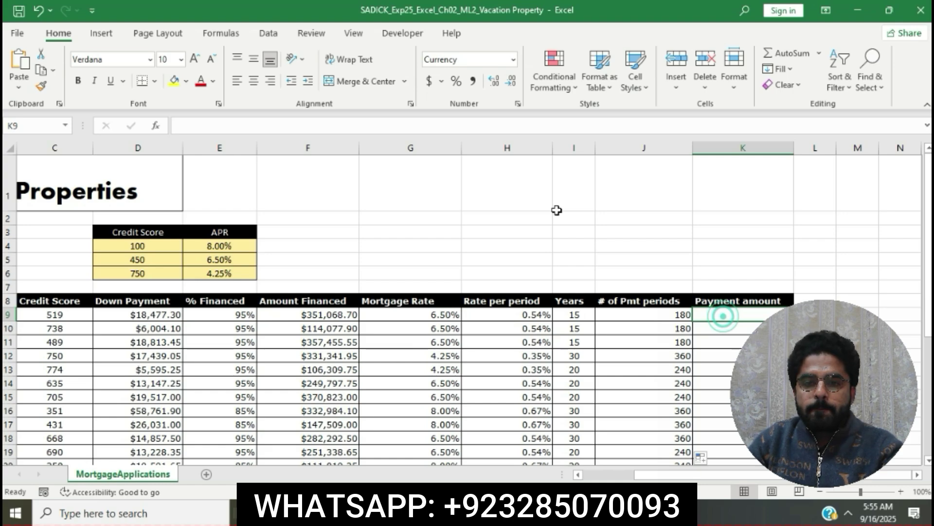
click(434, 128)
text(=)
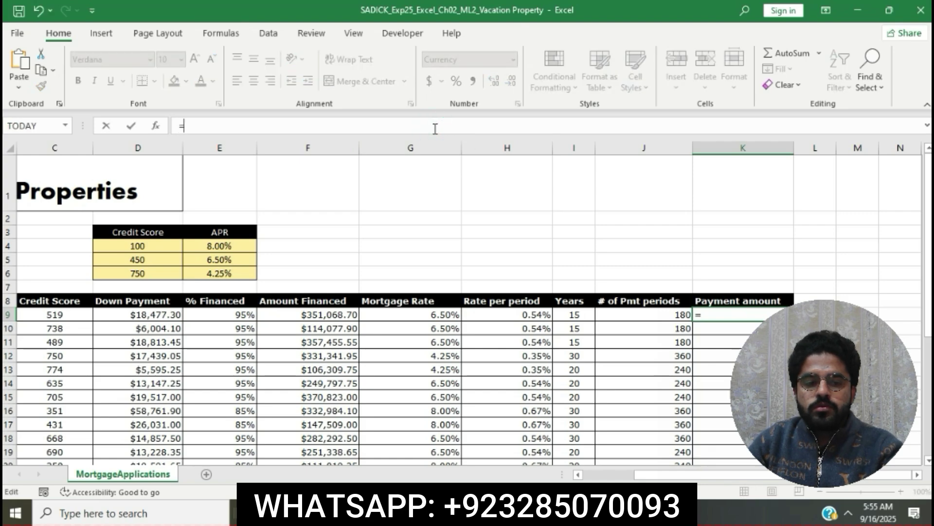
text(PM)
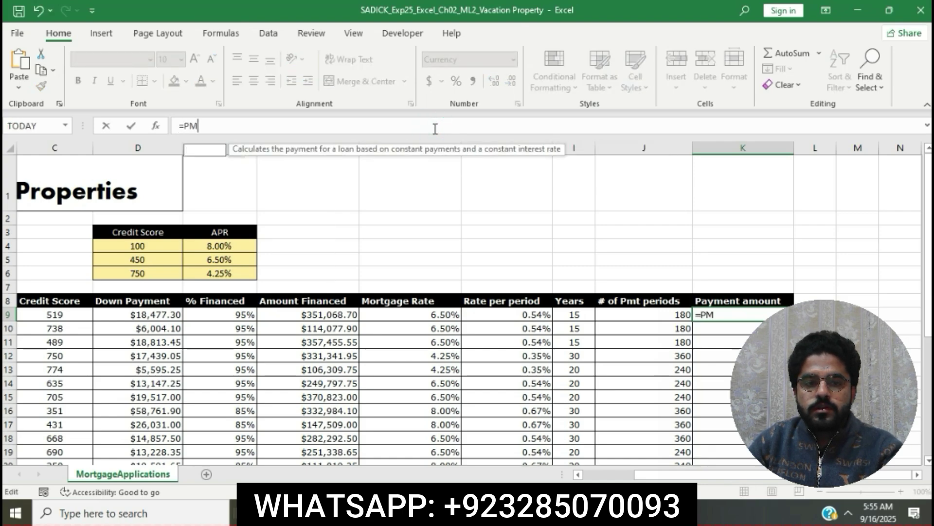
text(T(H9)
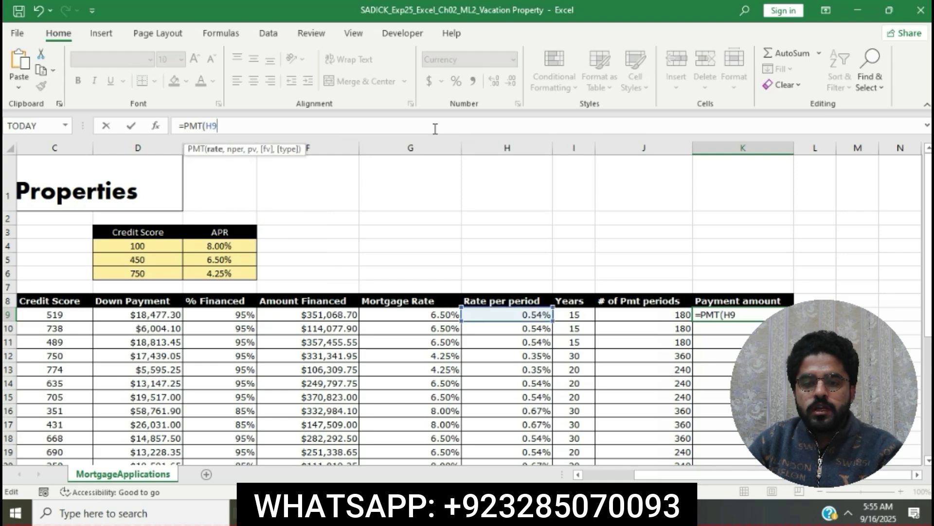
text(,J9)
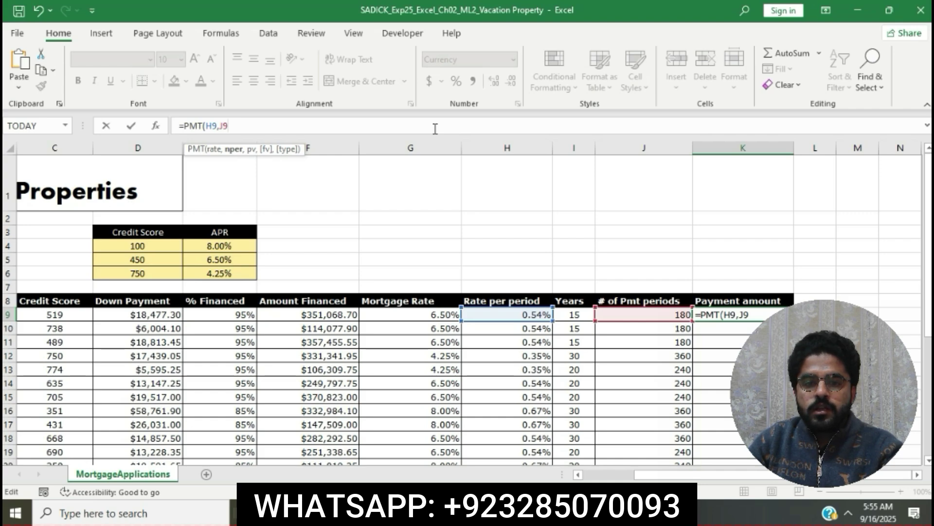
text(,)
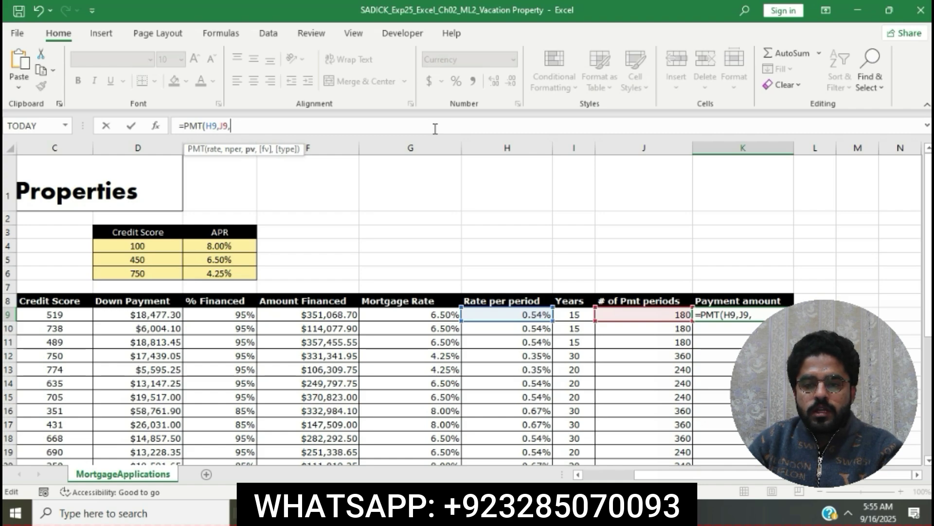
text(-)
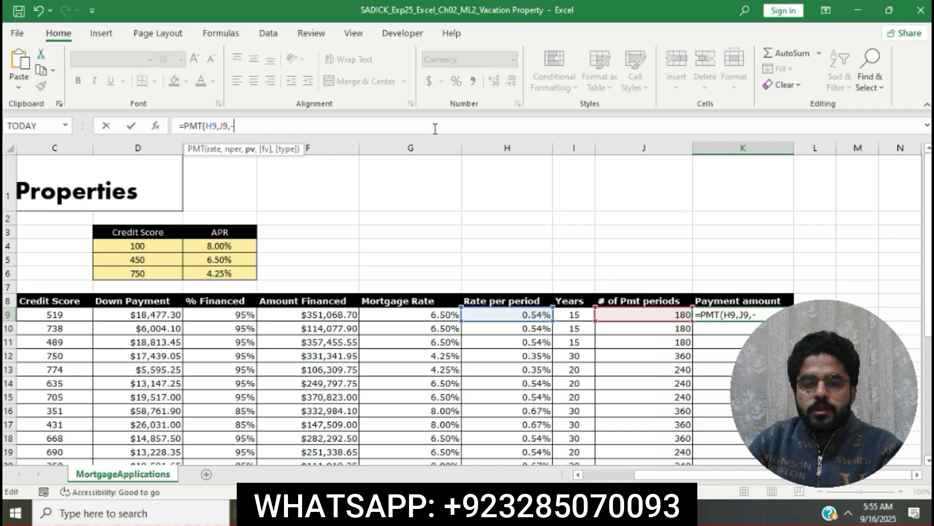
text(F9)
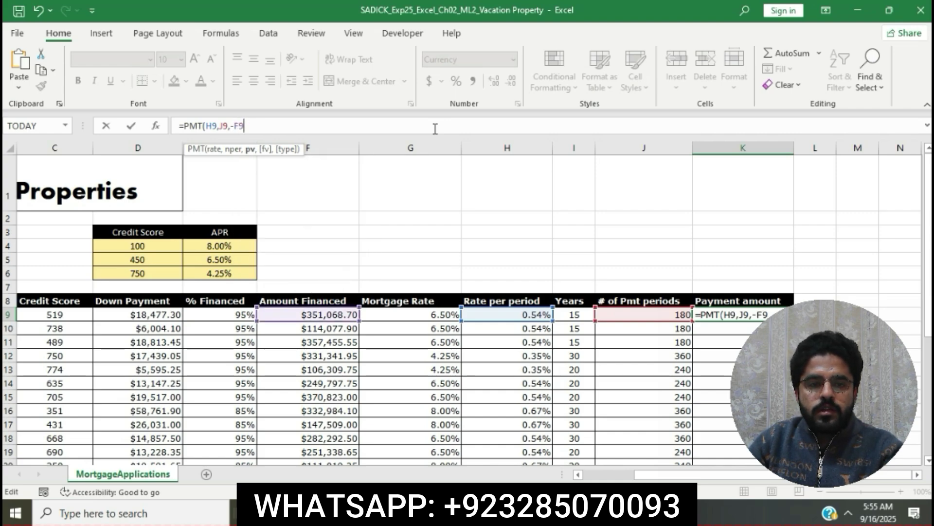
text())
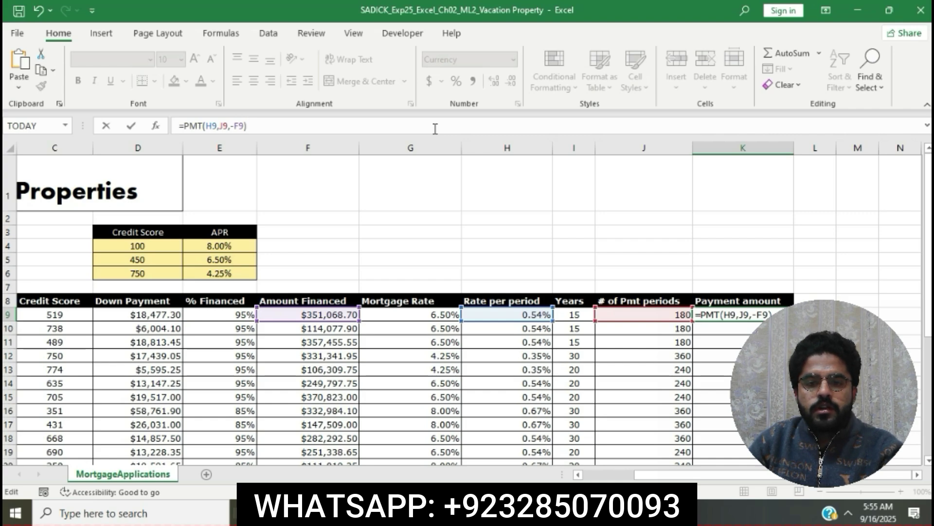
key(Return)
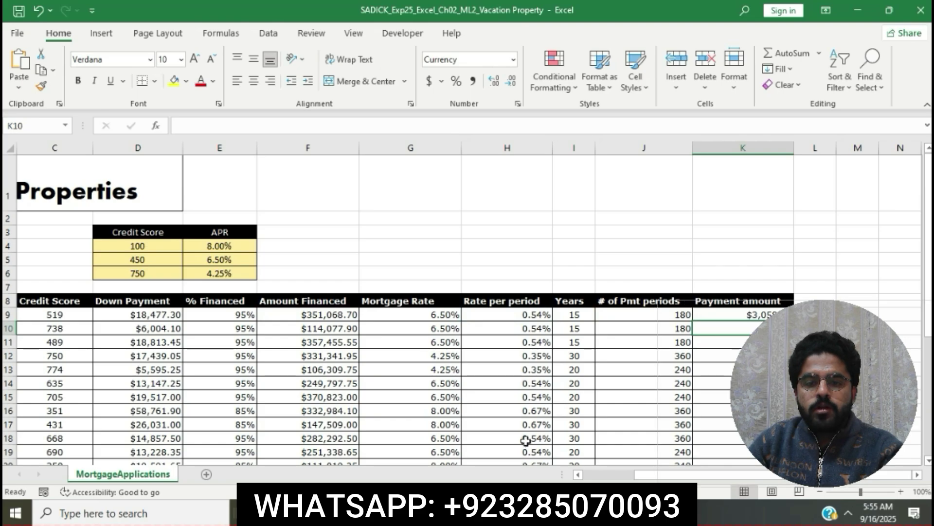
- Check the fill instruction of step 8 in Word, then copy the K9 formula down through K28 without formatting in the Excel workbook
key(alt+Tab)
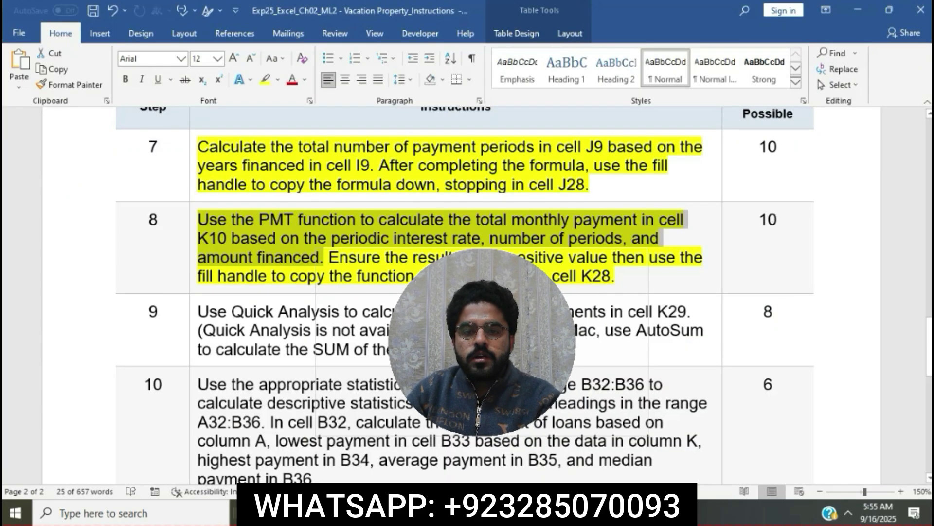
click(471, 242)
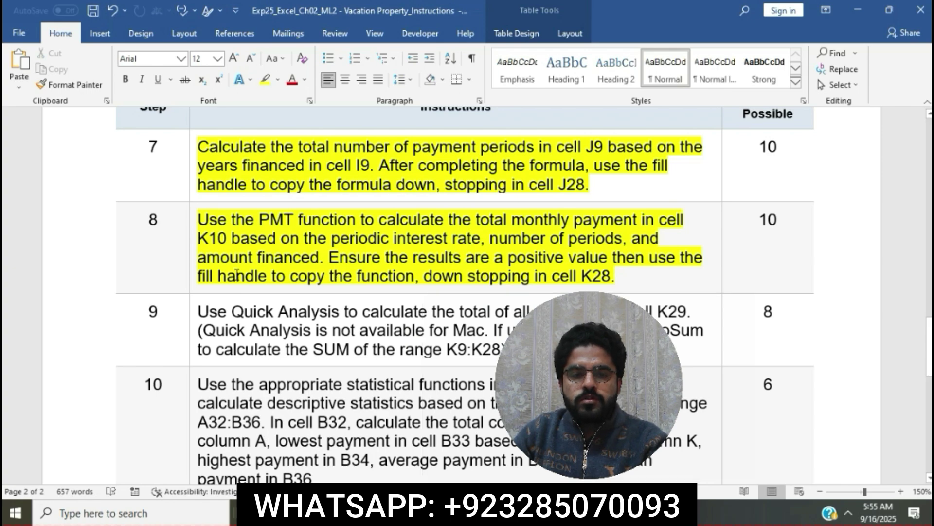
drag(614, 258, 615, 276)
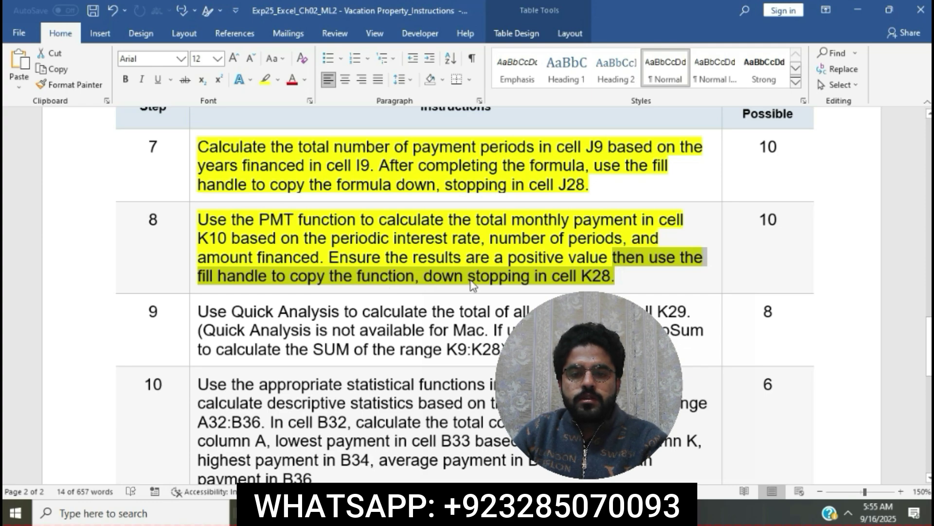
key(alt+Tab)
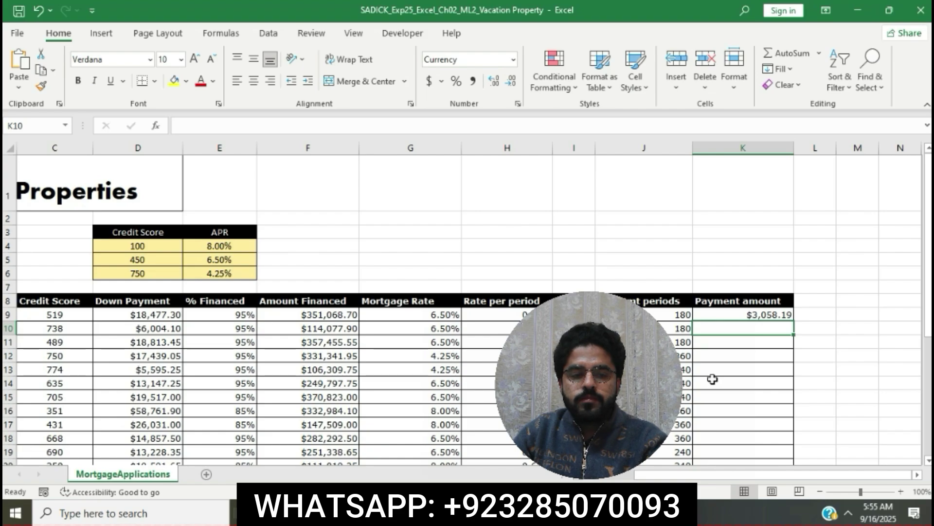
click(729, 315)
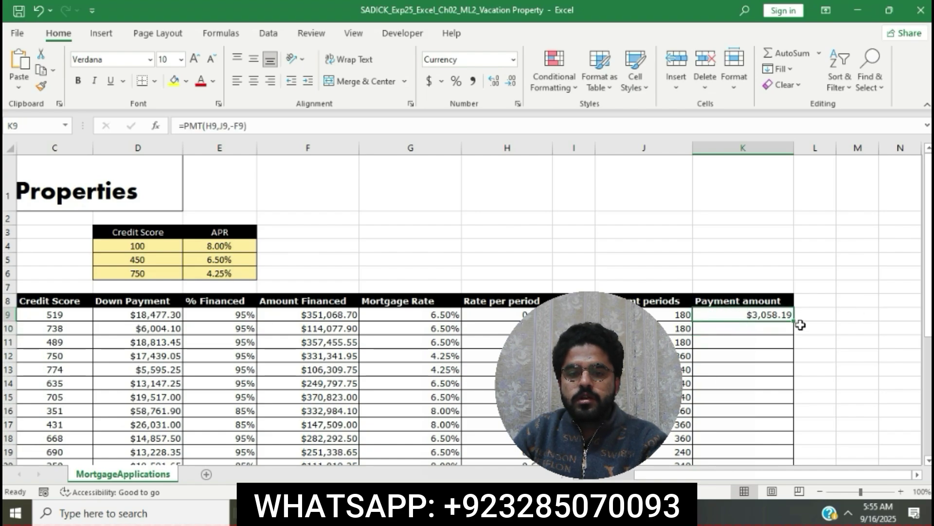
drag(794, 320, 762, 430)
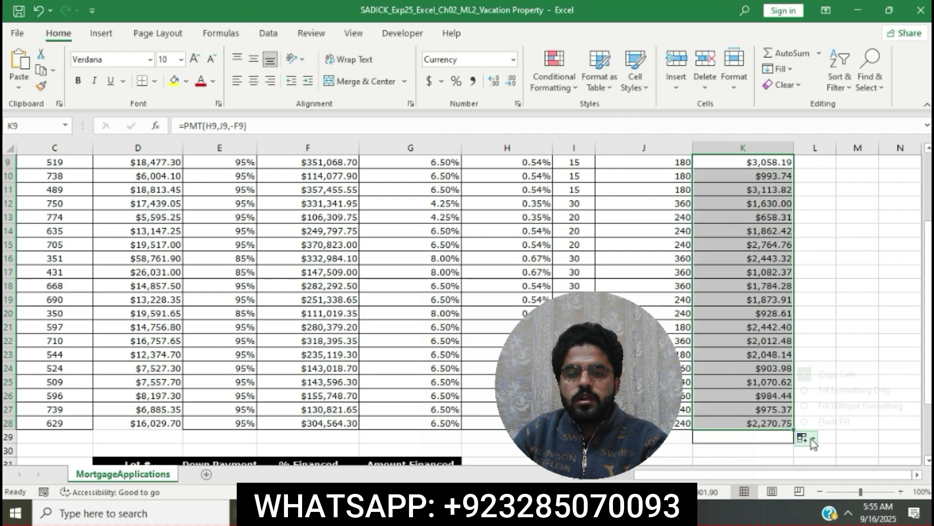
click(802, 437)
key(Escape)
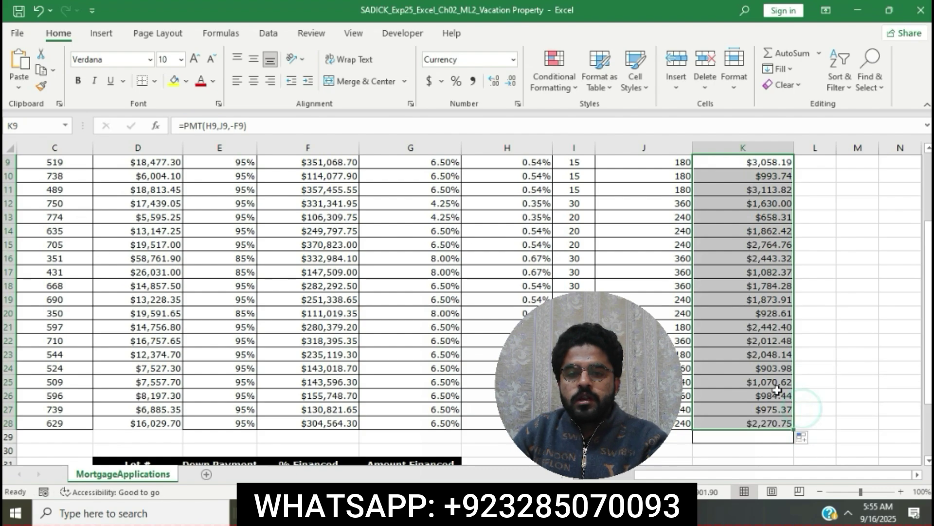
- Switch to the Word instructions and highlight the whole step 9 text about Quick Analysis in yellow
key(alt+Tab)
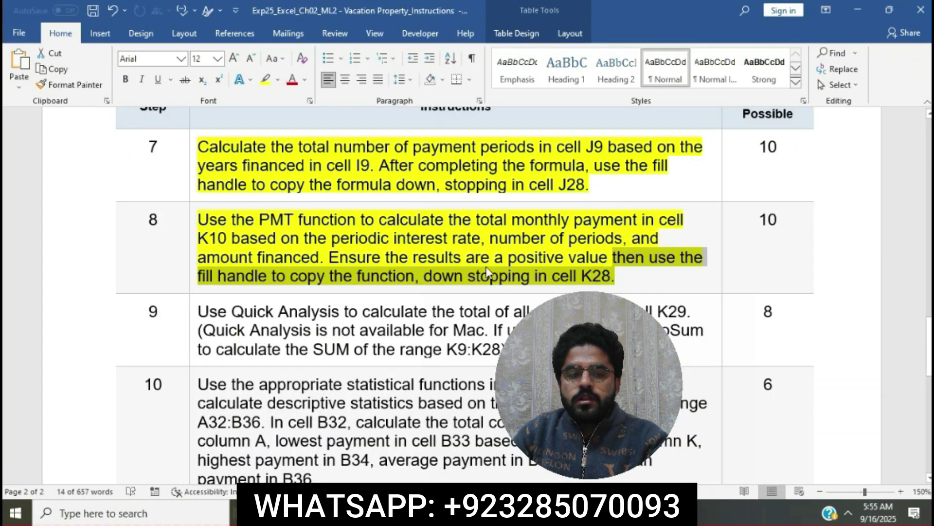
click(486, 263)
scroll(485, 263, down, 1)
scroll(485, 263, down, 1)
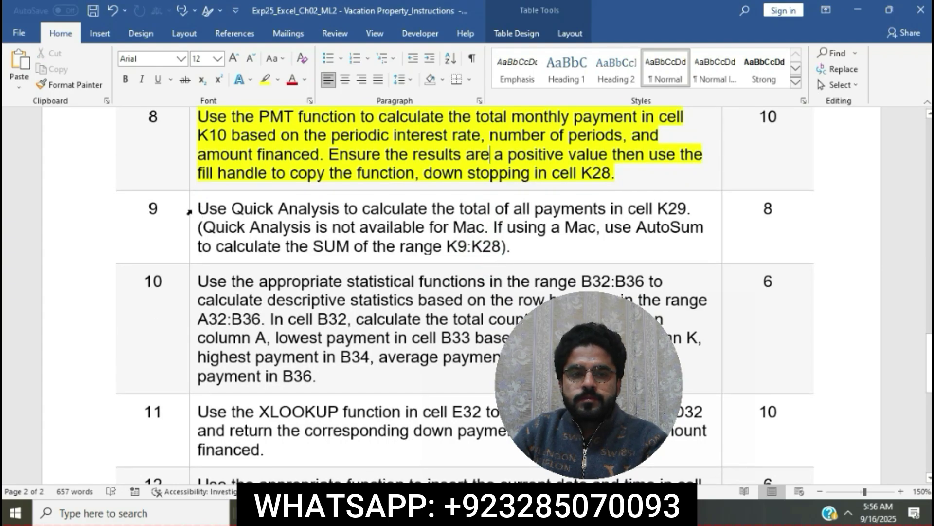
click(189, 211)
click(245, 188)
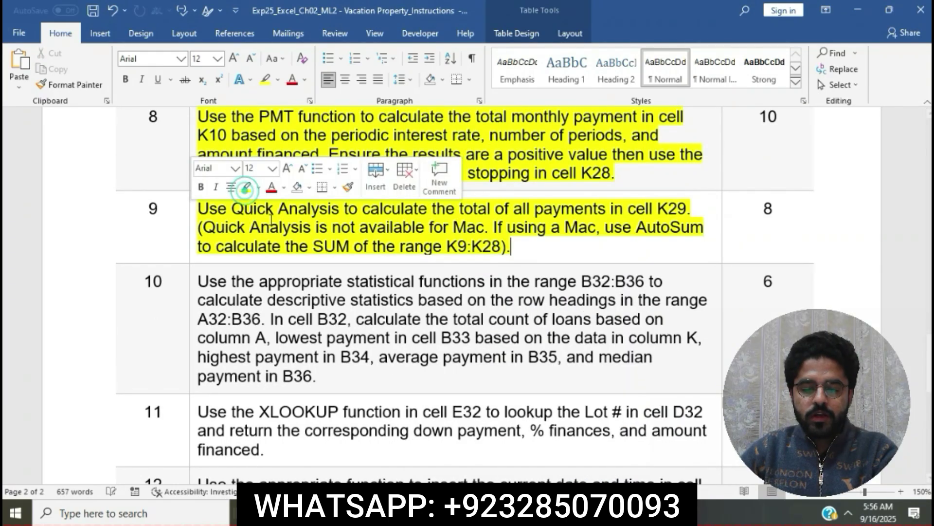